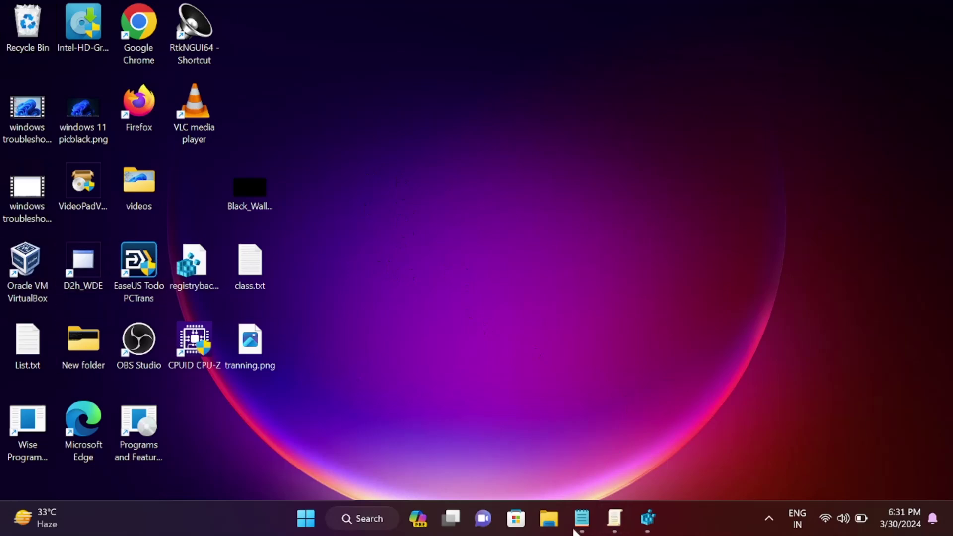
Step: Restore Group Policy Editor and collapse the Windows Update, Windows Components and Administrative Templates folders
left_click(616, 518)
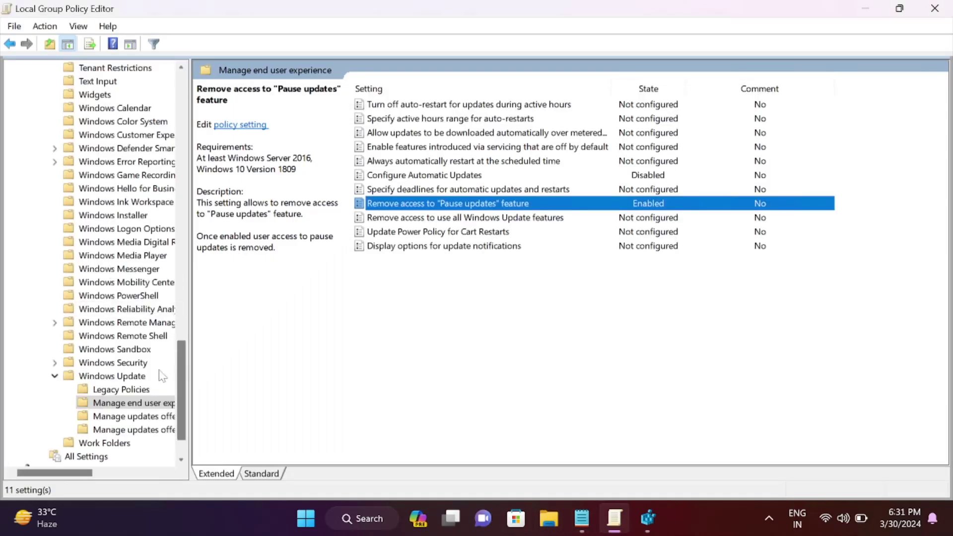
double_click(119, 376)
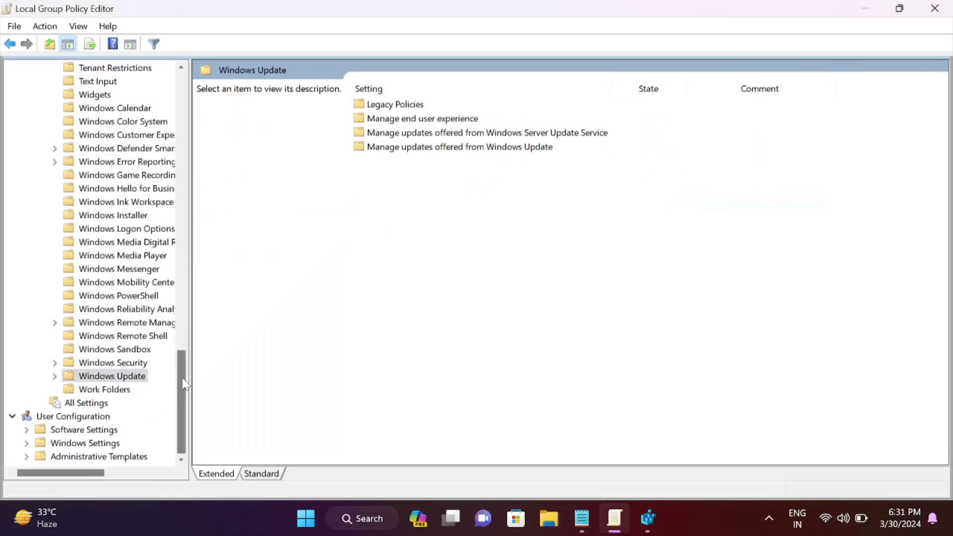
left_click_drag(183, 384, 153, 81)
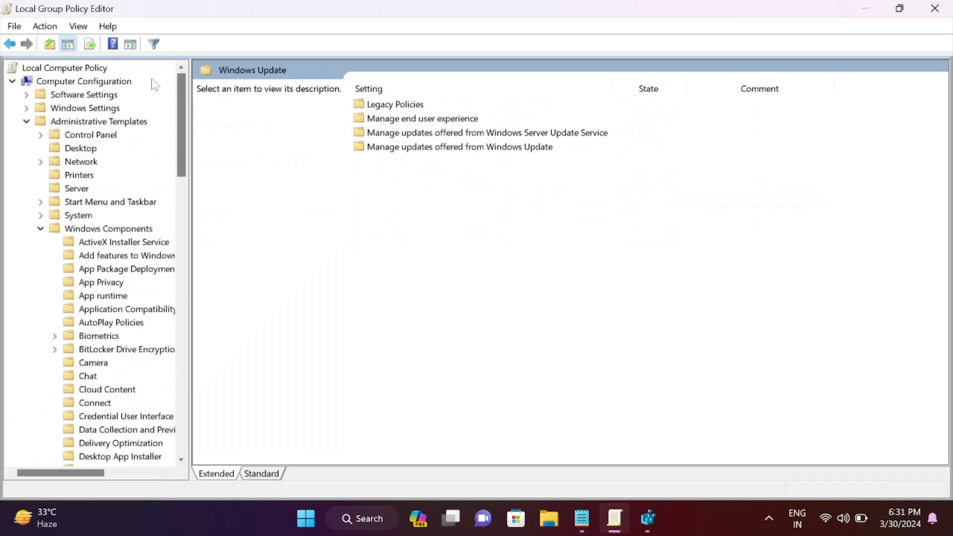
left_click(41, 229)
left_click(23, 125)
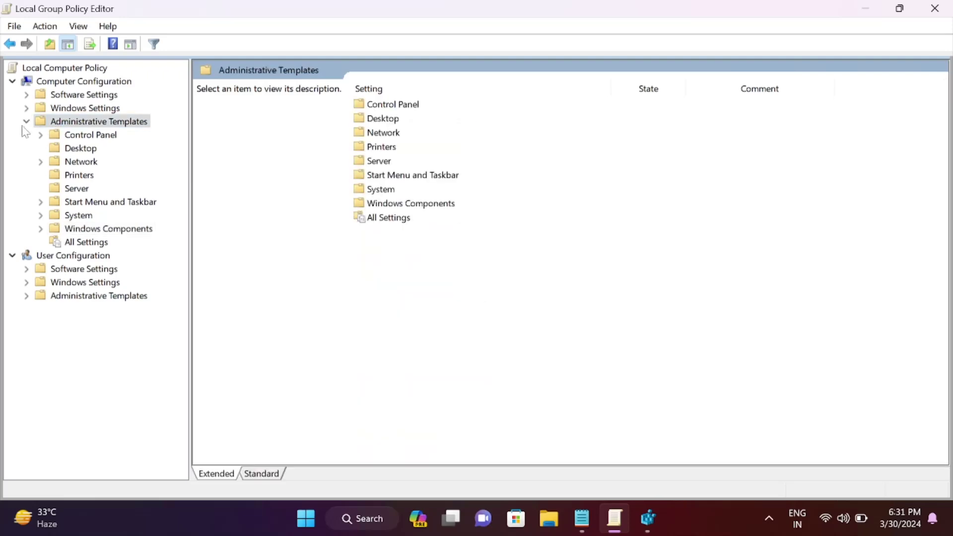
left_click(27, 121)
left_click(349, 519)
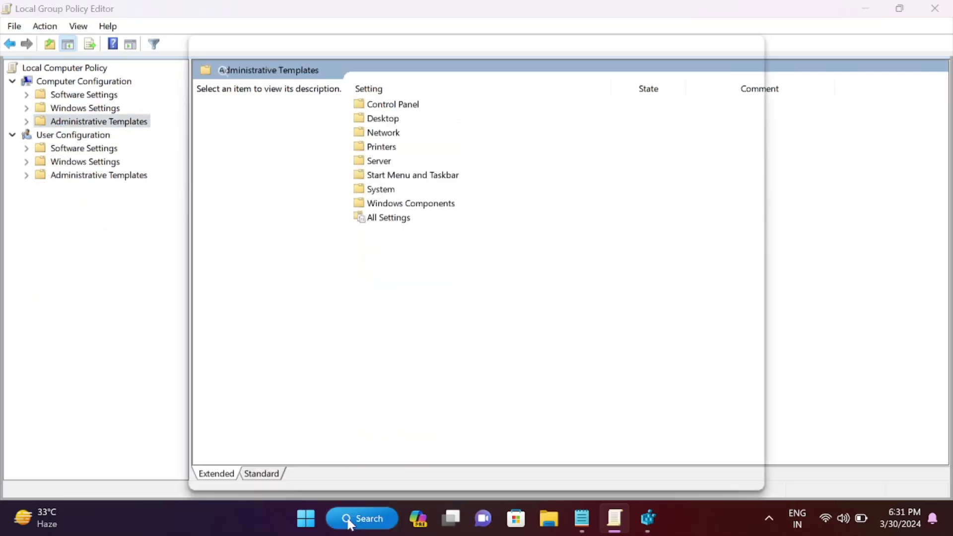
type("gro")
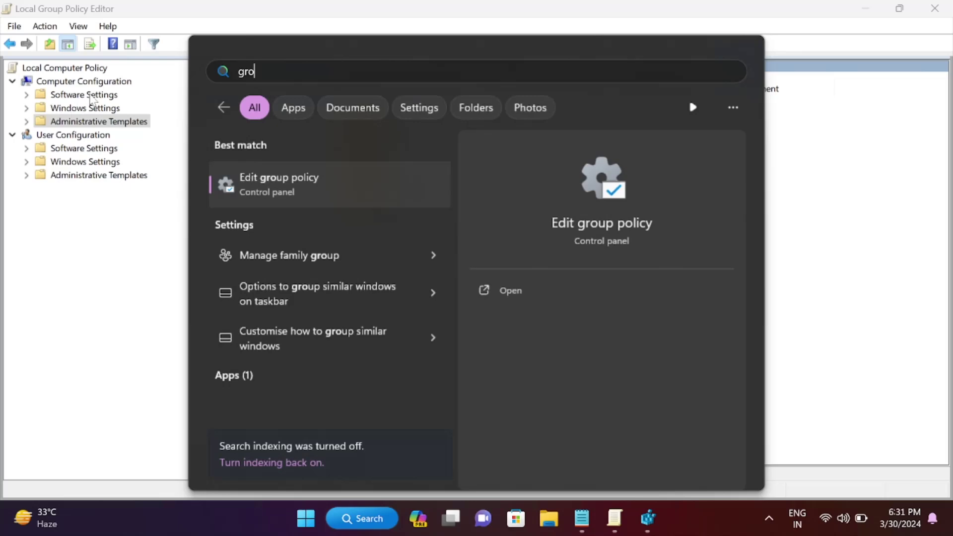
left_click(94, 108)
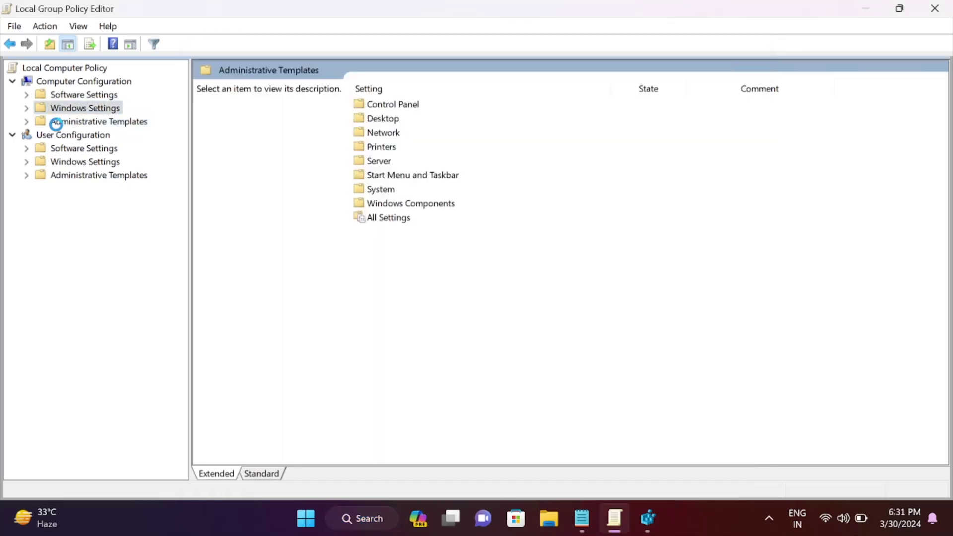
Step: Browse to Windows Components > Windows Update > Manage end user experience, select Configure Automatic Updates, then open Start
double_click(62, 123)
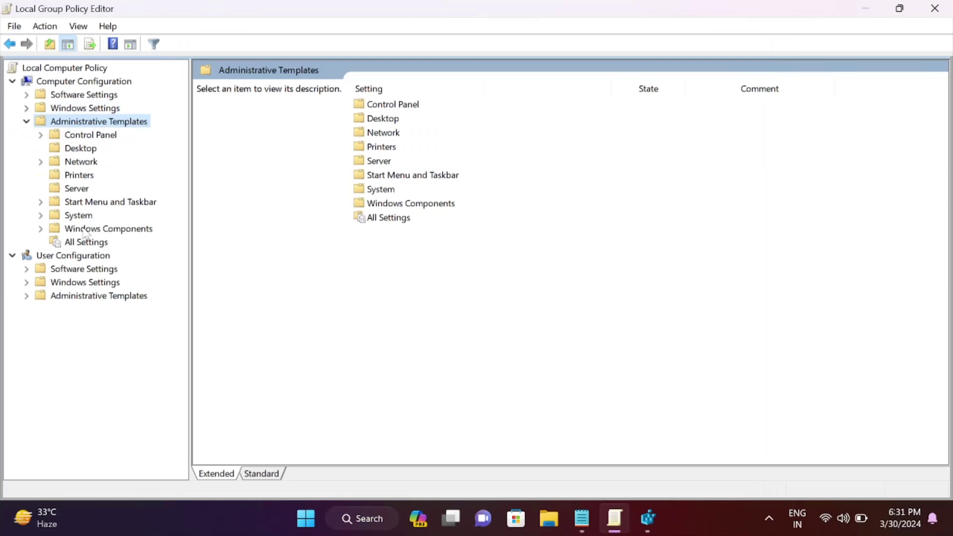
double_click(96, 231)
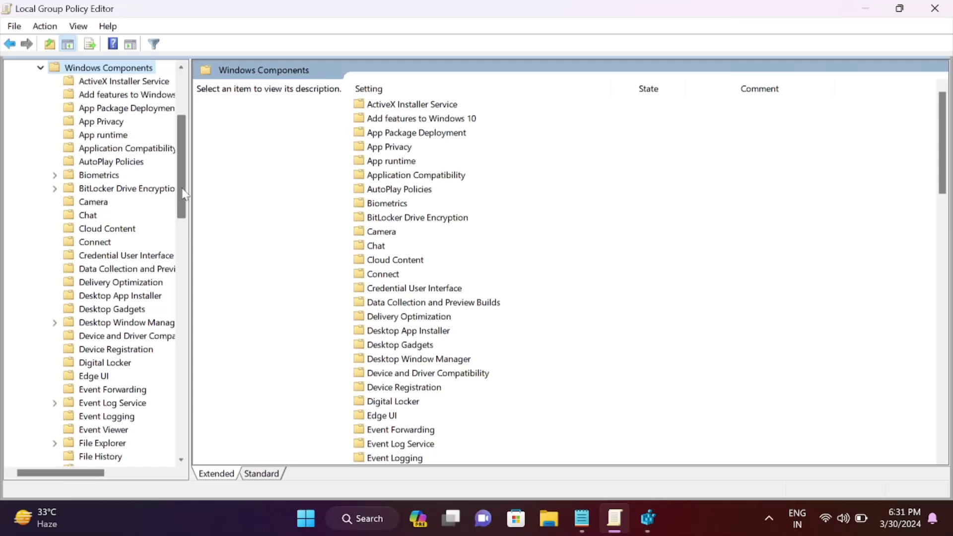
left_click_drag(184, 193, 162, 434)
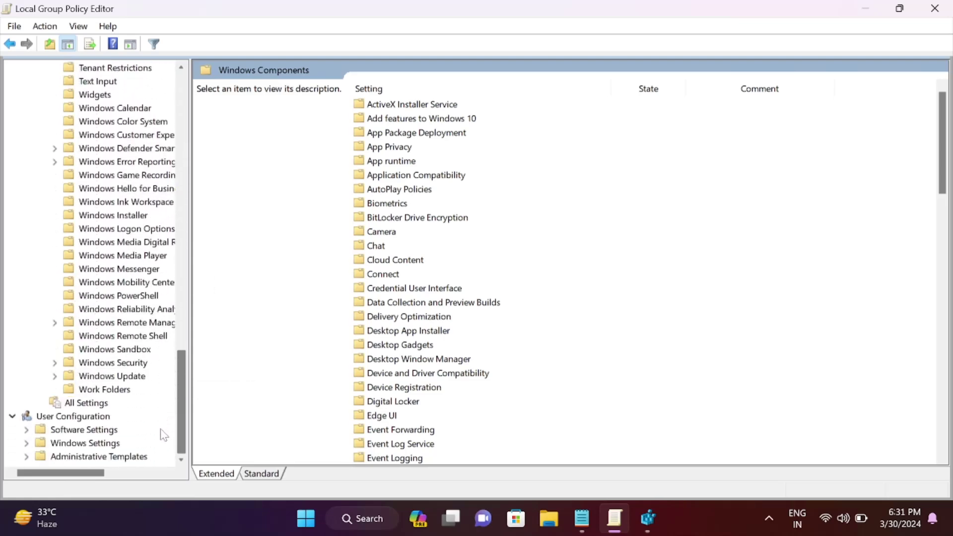
left_click(94, 382)
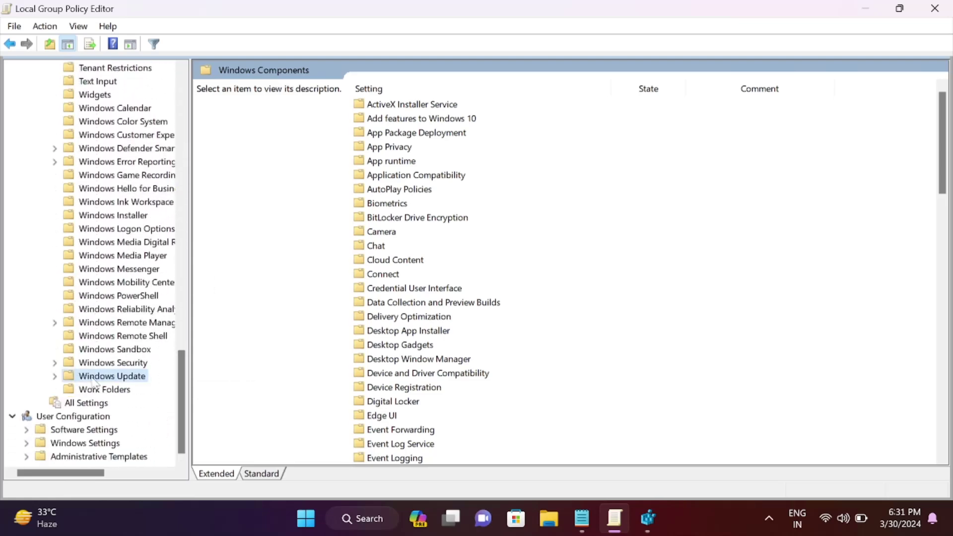
left_click(55, 376)
scroll(129, 422, "down", 2)
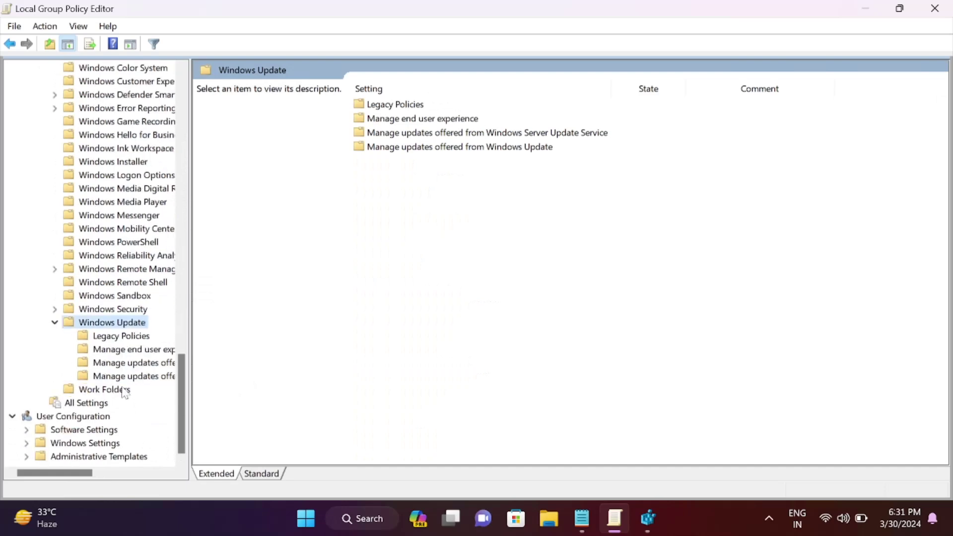
left_click_drag(189, 308, 272, 300)
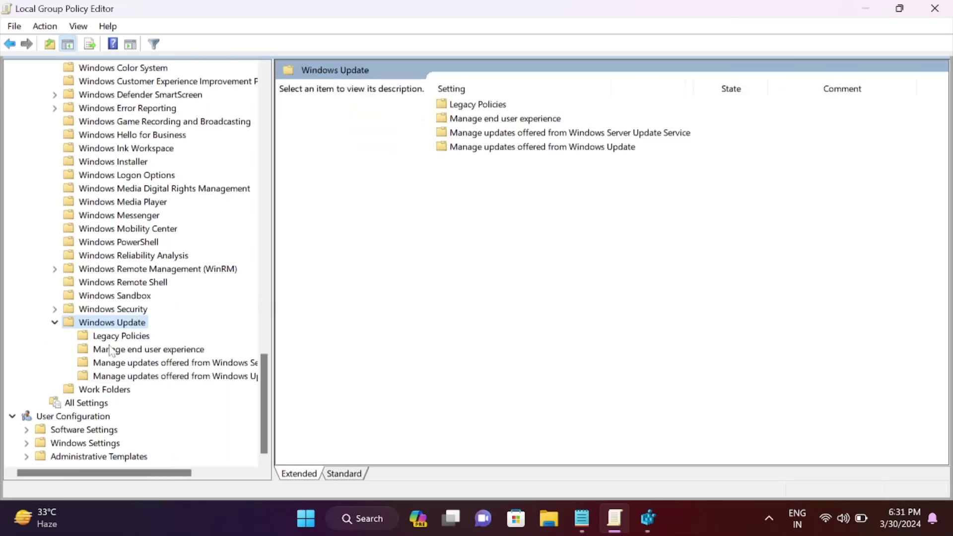
left_click(124, 337)
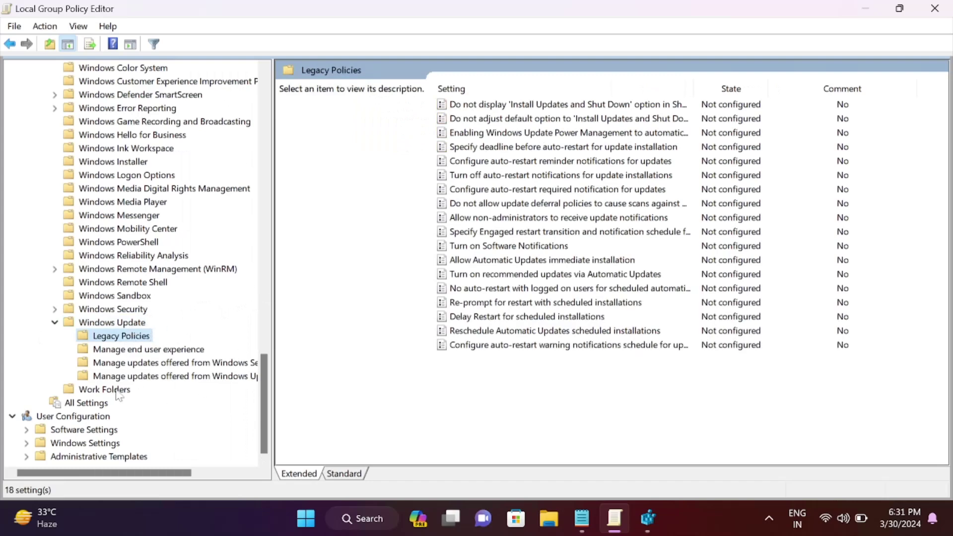
left_click(160, 350)
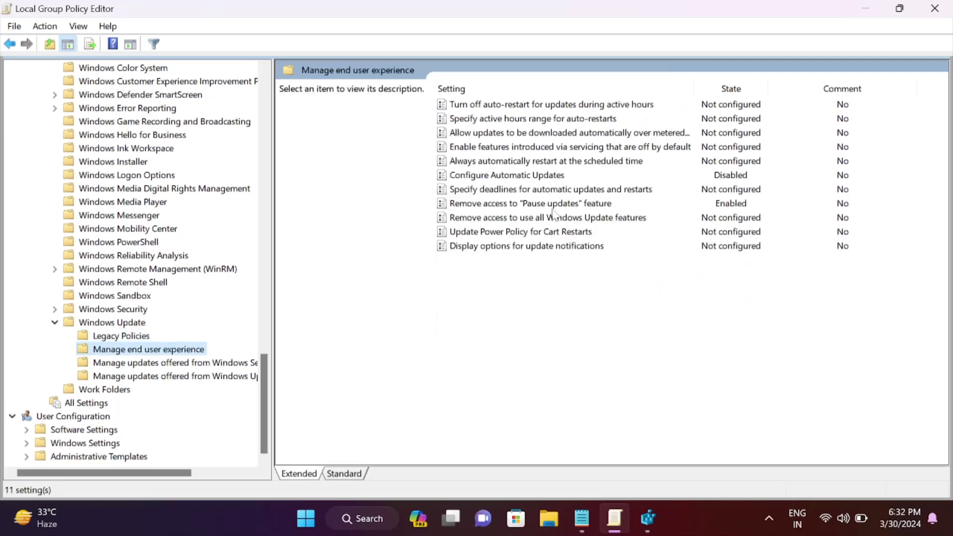
left_click(479, 179)
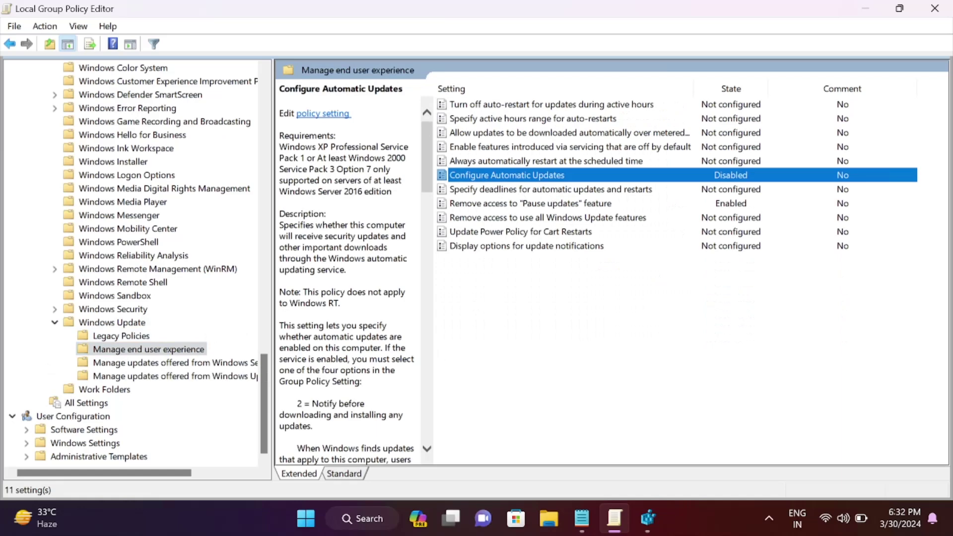
left_click(307, 517)
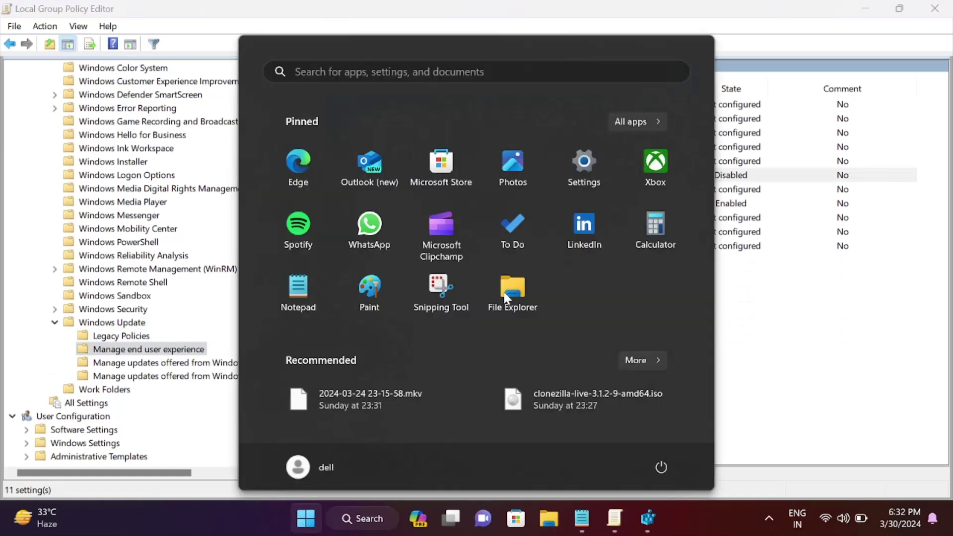
Step: Open Settings at the Windows Update page, where Pause updates is blocked by policy
left_click(563, 180)
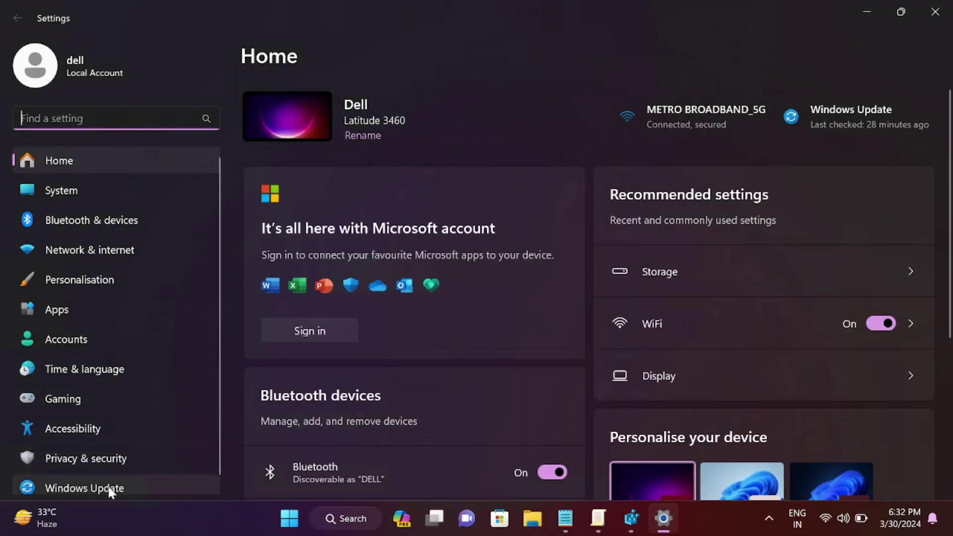
left_click(109, 488)
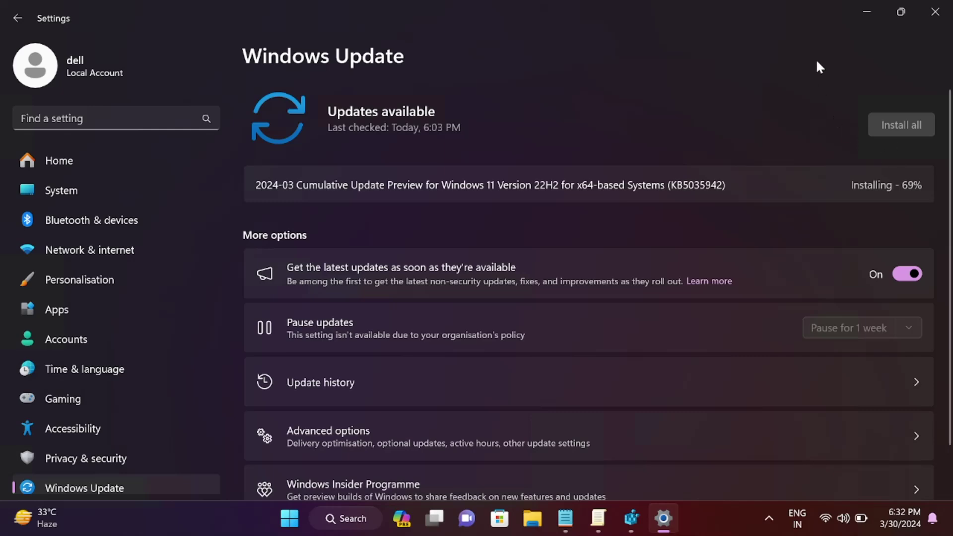
left_click(863, 13)
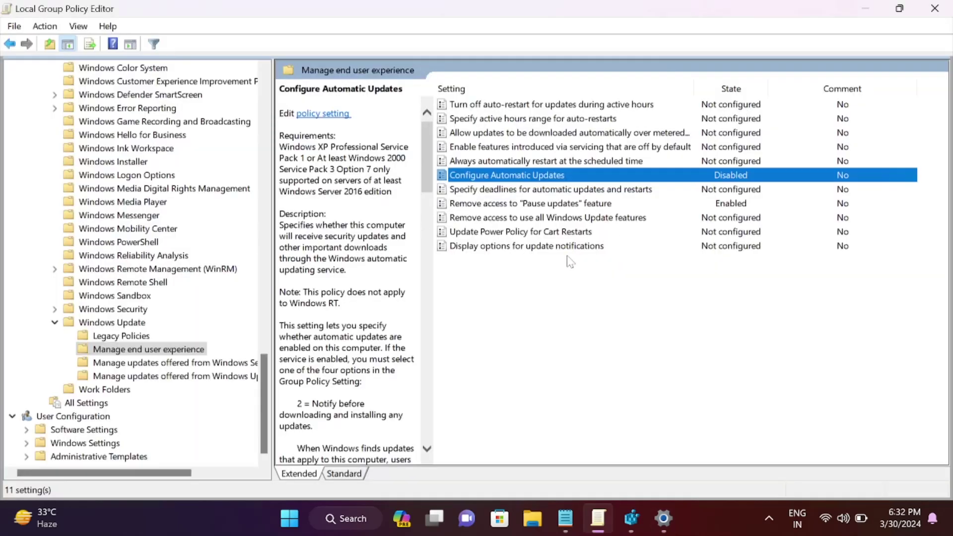
right_click(543, 180)
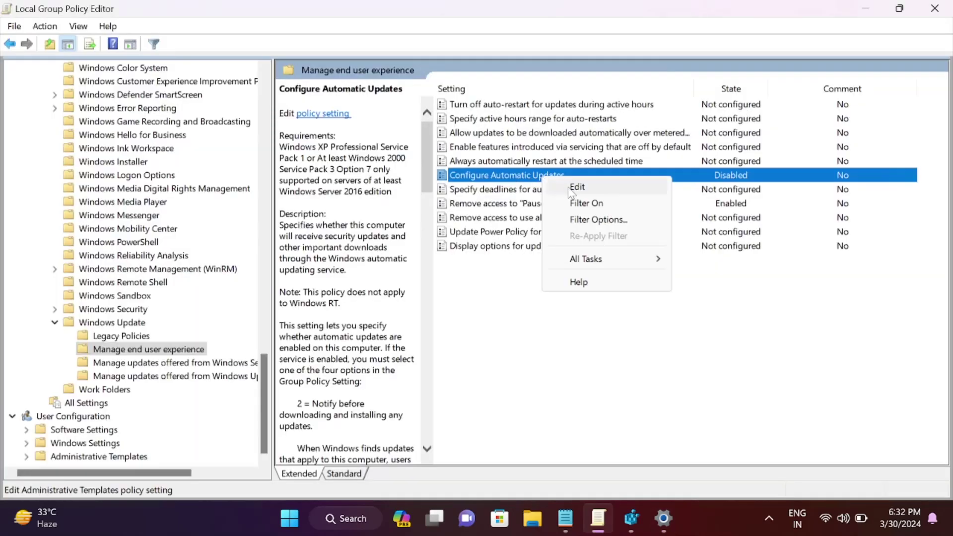
left_click(571, 188)
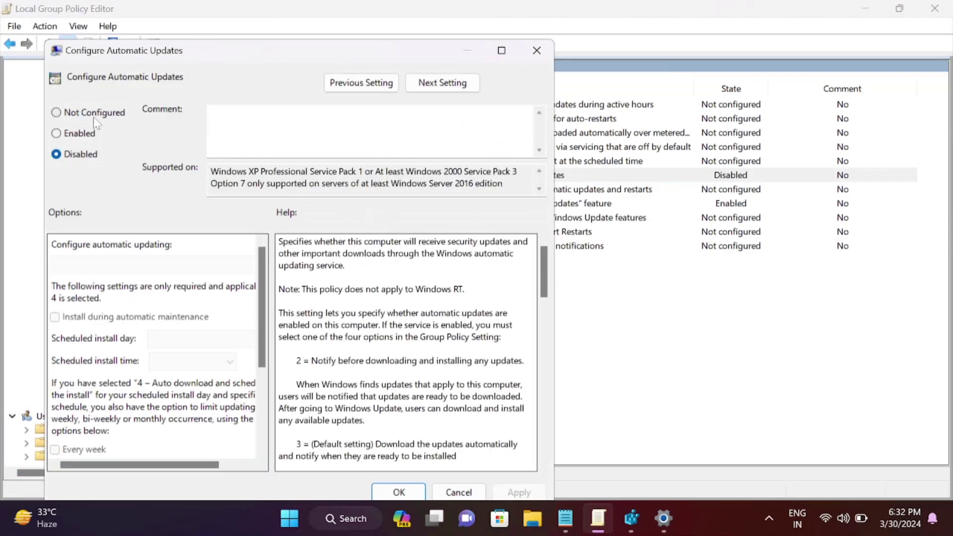
left_click(93, 117)
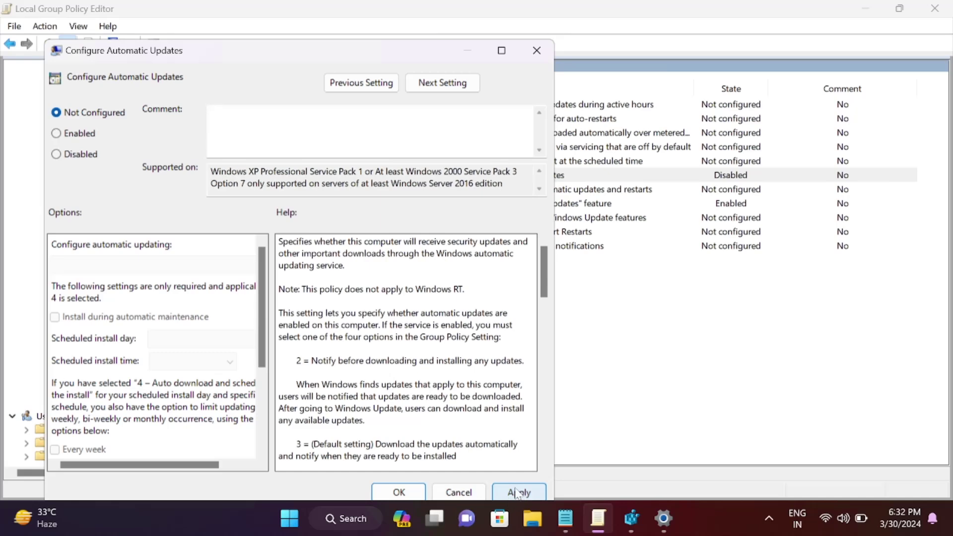
left_click(535, 53)
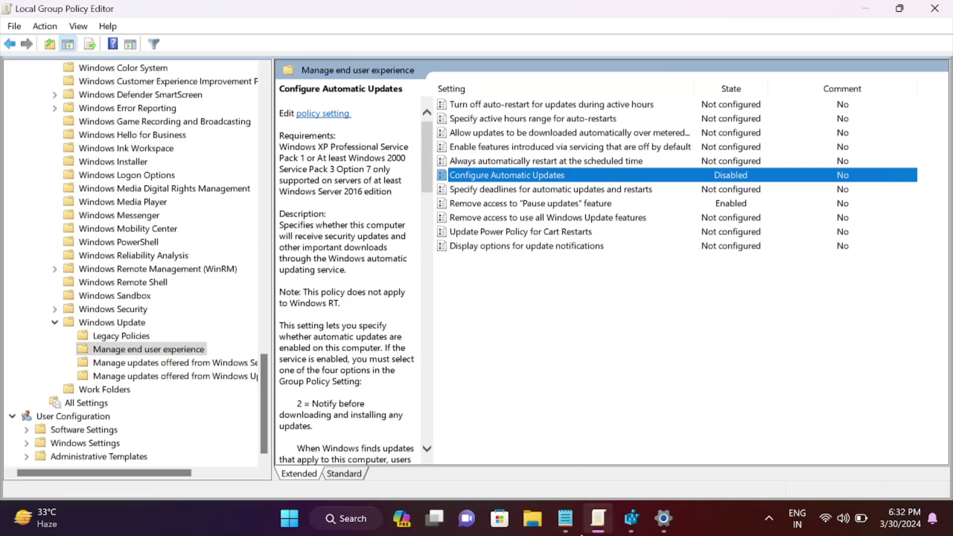
Step: Copy the RD /S /Q command removing the GroupPolicy folder from Notepad
left_click(565, 518)
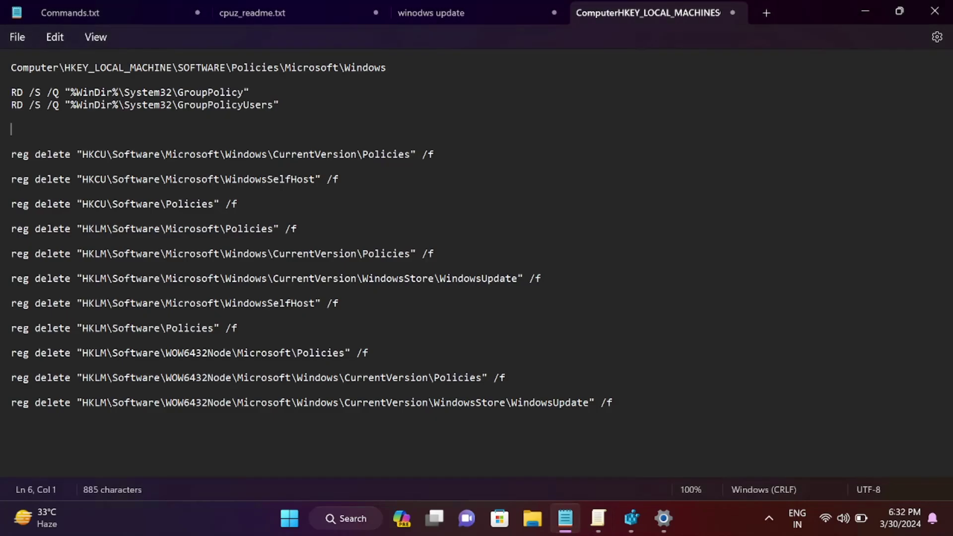
left_click_drag(249, 92, 11, 92)
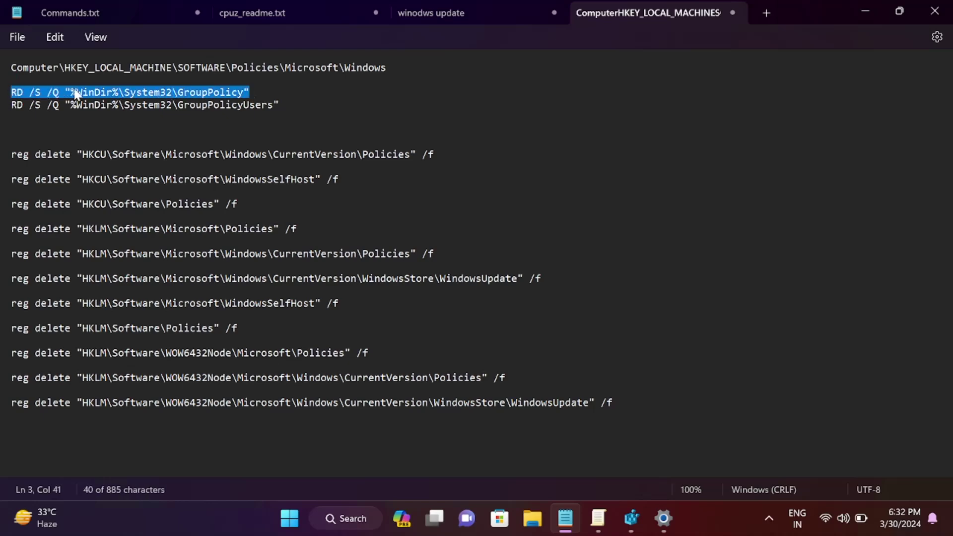
right_click(76, 93)
left_click(123, 166)
Step: Return to Group Policy Editor, selecting Configure Automatic Updates and Remove access to Pause updates
left_click(865, 10)
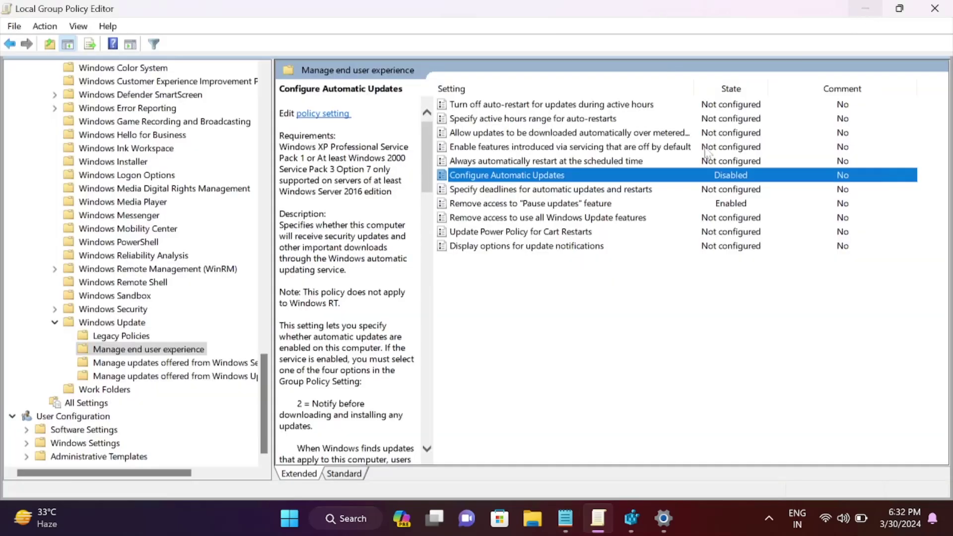
left_click(723, 203)
left_click(590, 178)
left_click(584, 204)
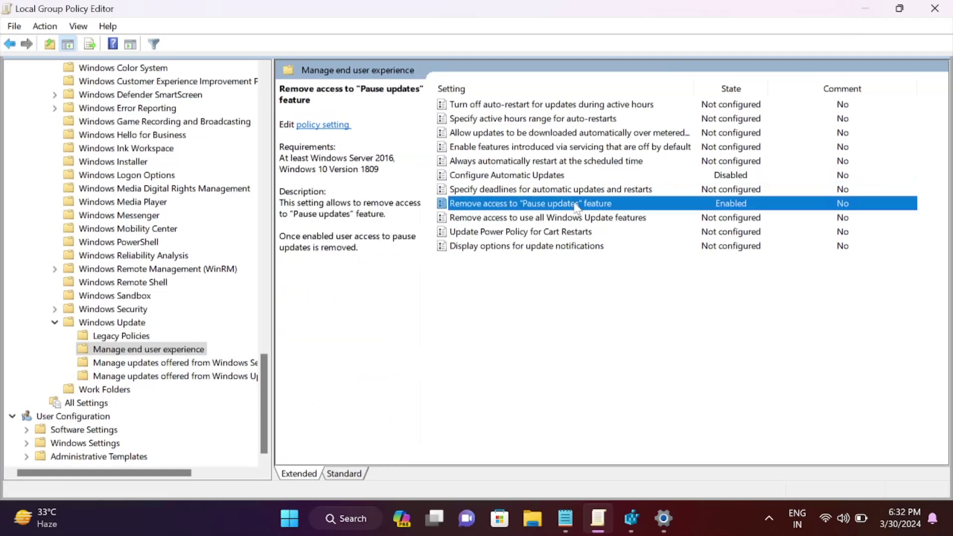
left_click(567, 179)
left_click(570, 204)
Step: Launch a maximized Command Prompt as administrator, accepting the UAC prompt
left_click(353, 523)
type("cm")
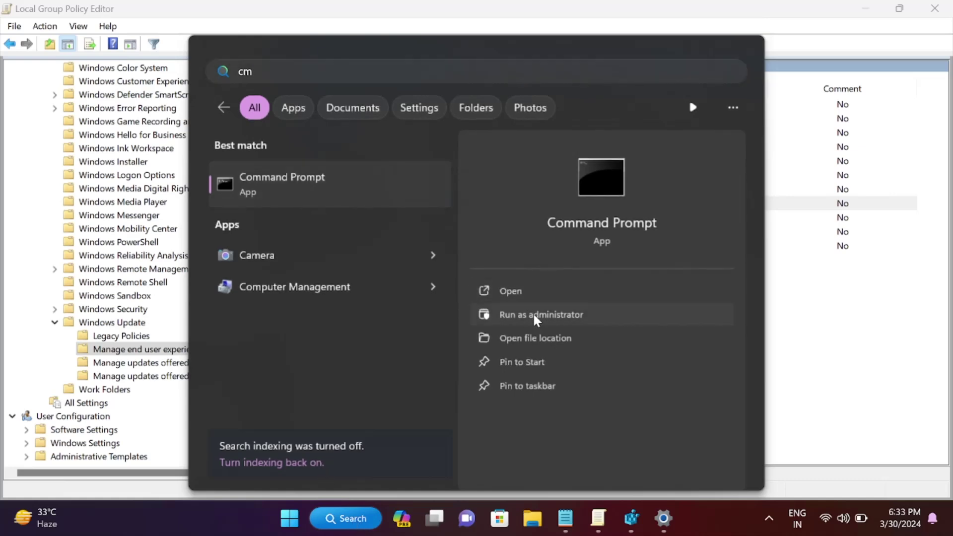
left_click(535, 316)
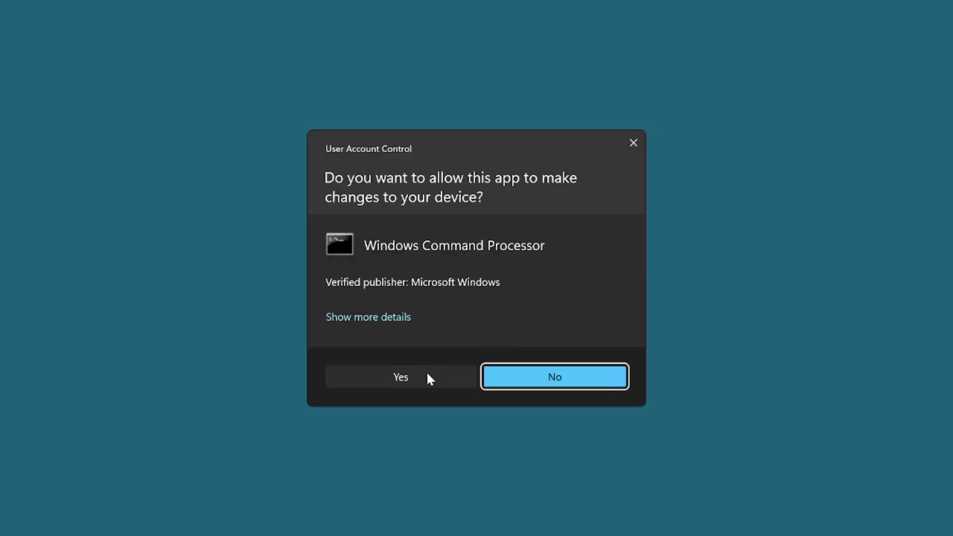
left_click(423, 381)
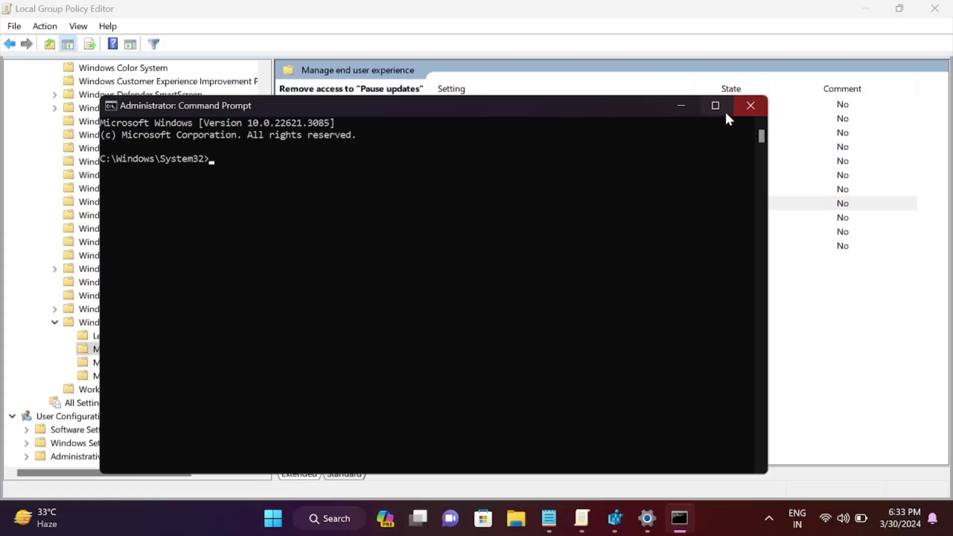
left_click(716, 108)
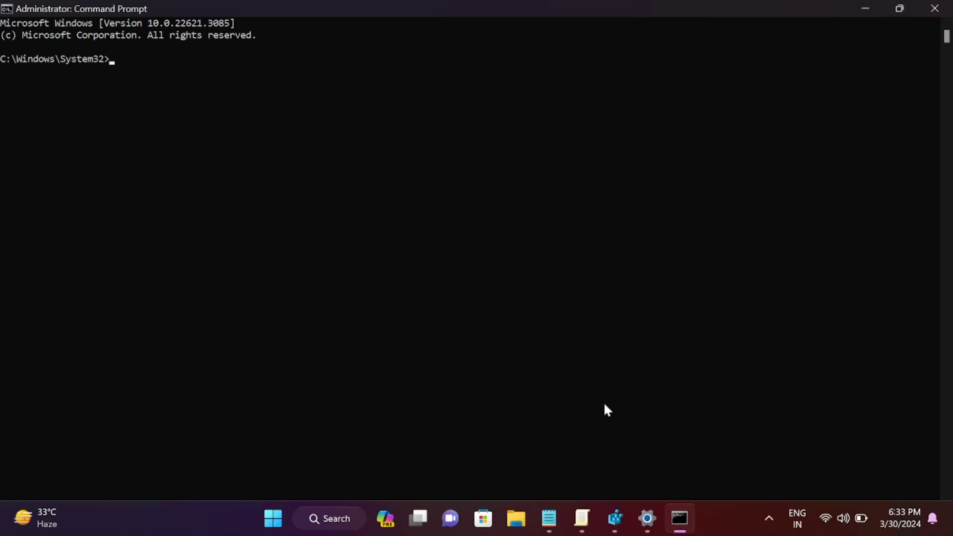
Step: Copy the RD /S /Q GroupPolicy command from Notepad and run it at the prompt
left_click(549, 519)
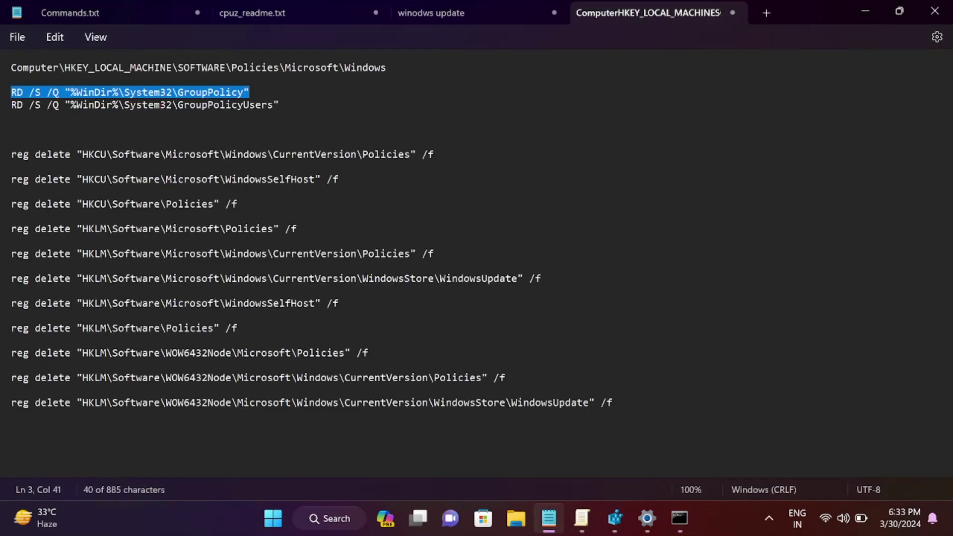
right_click(228, 90)
left_click(263, 165)
left_click(858, 15)
right_click(121, 60)
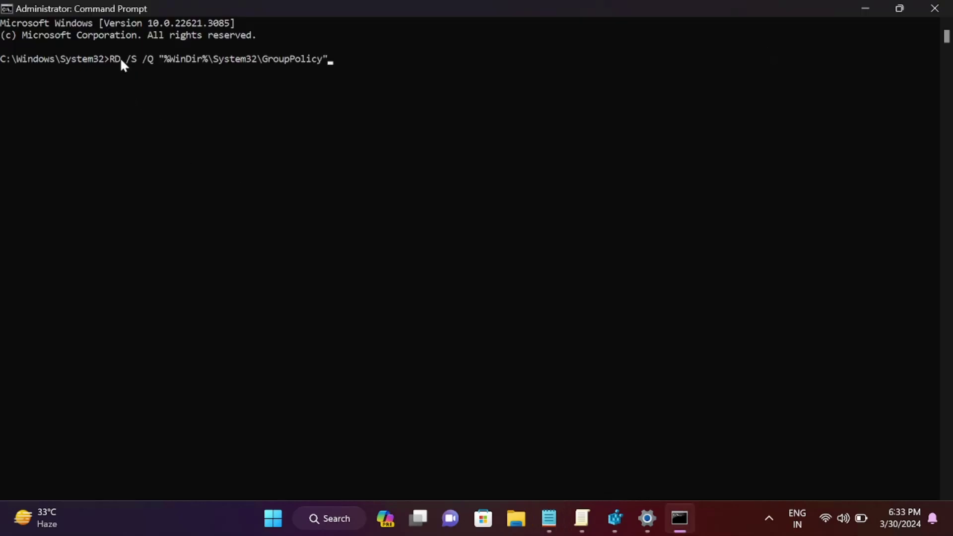
key("Return")
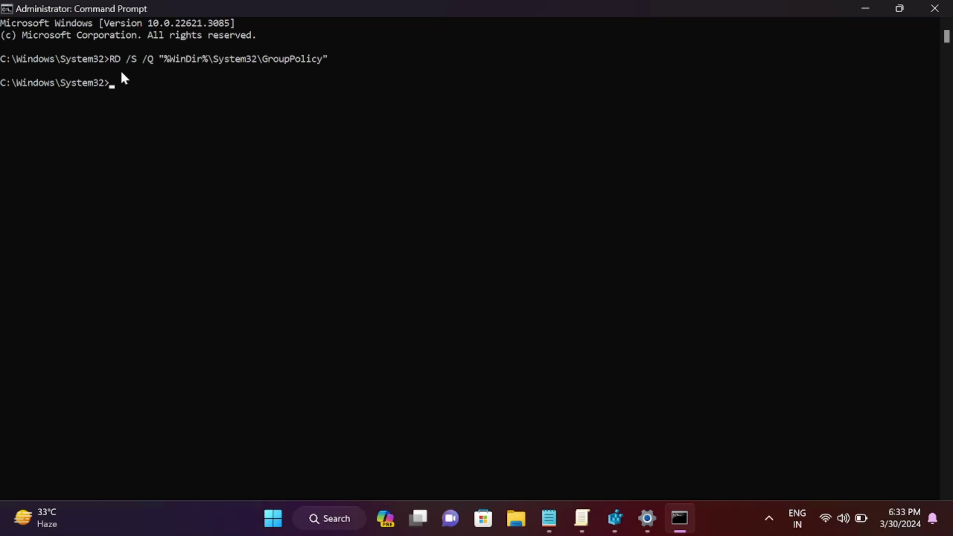
Step: Run the RD /S /Q GroupPolicyUsers command, which reports the file cannot be found
left_click(549, 519)
left_click_drag(279, 105, 2, 106)
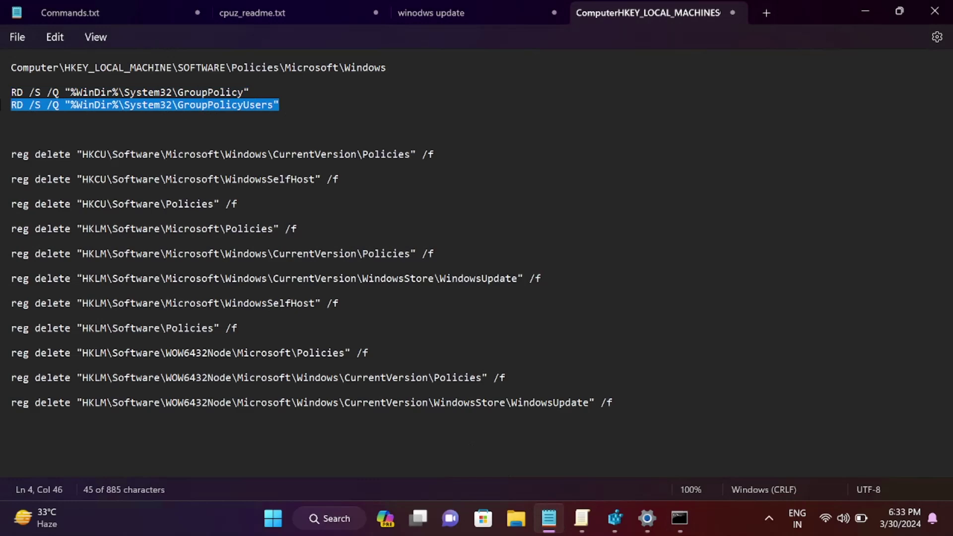
left_click(867, 10)
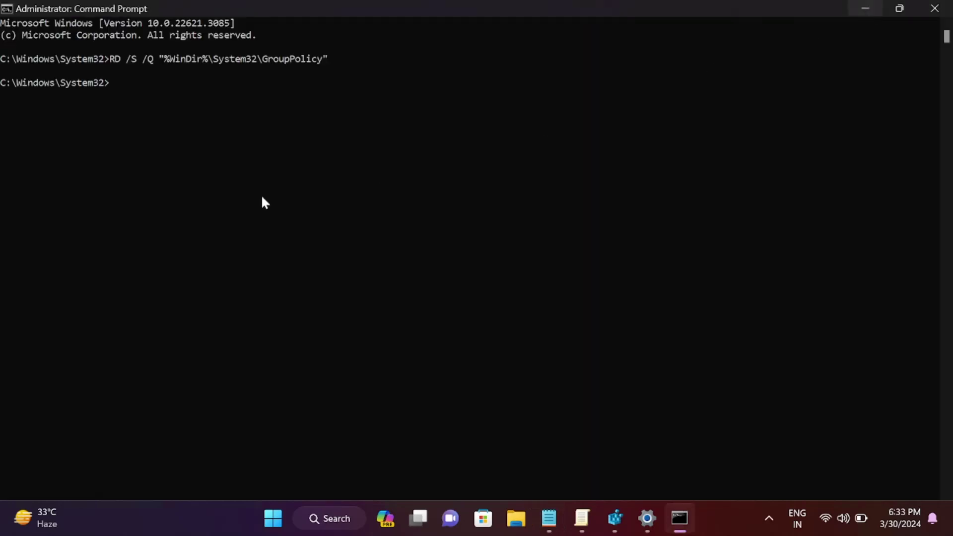
right_click(118, 91)
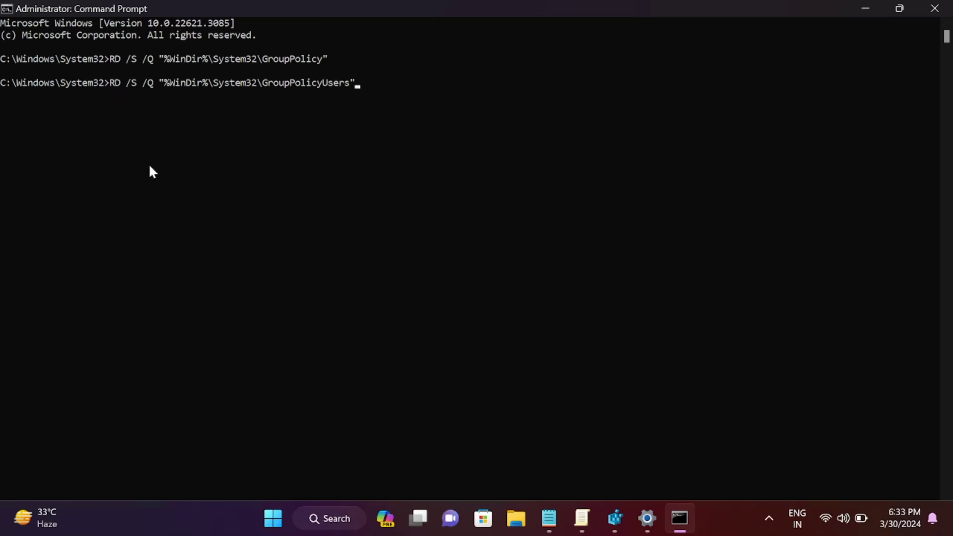
key("Return")
left_click_drag(4, 94, 191, 96)
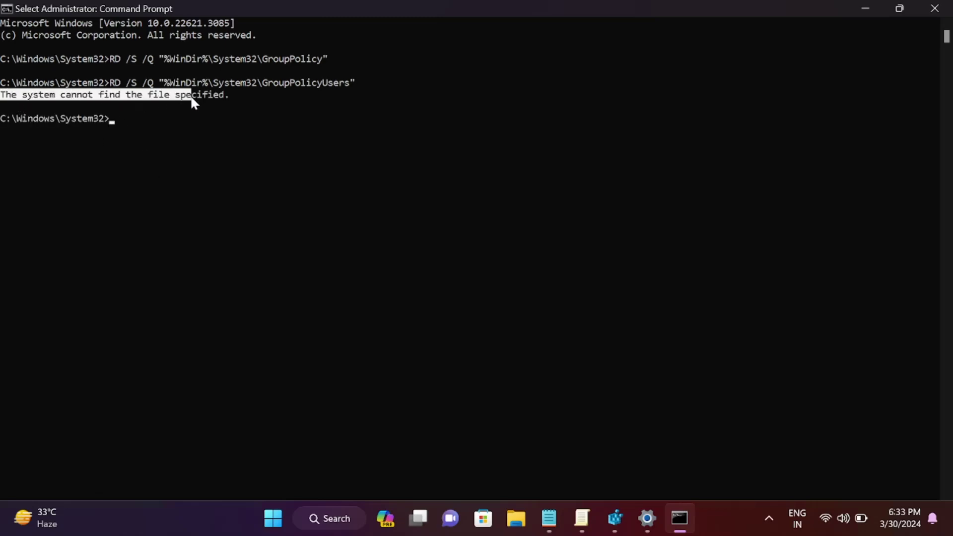
Step: Run gpupdate /force at the administrator prompt, correcting a typo along the way
left_click(113, 124)
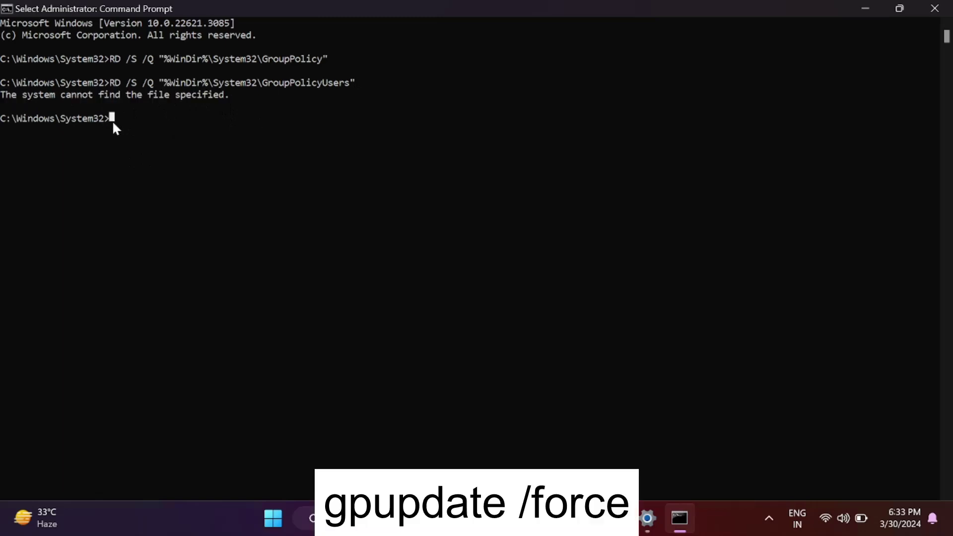
type("g[")
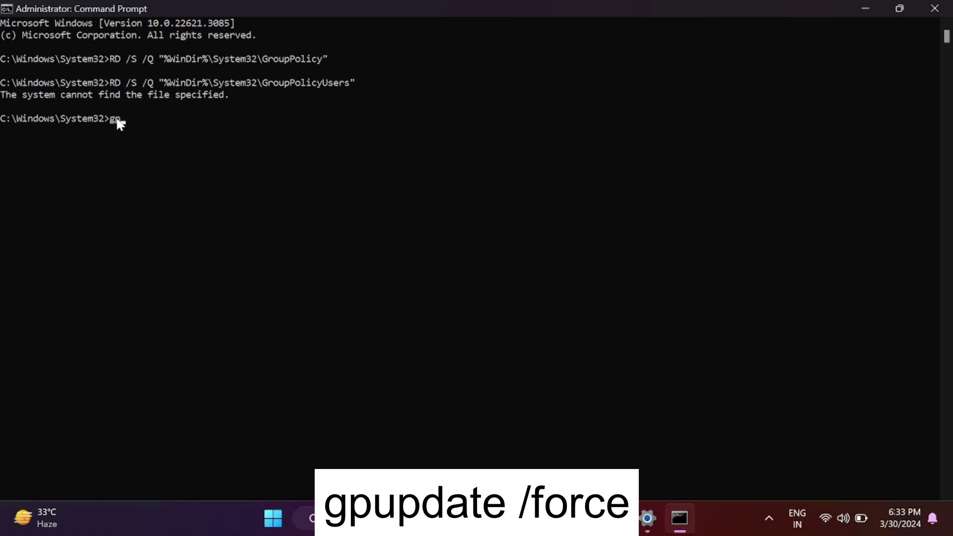
type("update /force")
key("Return")
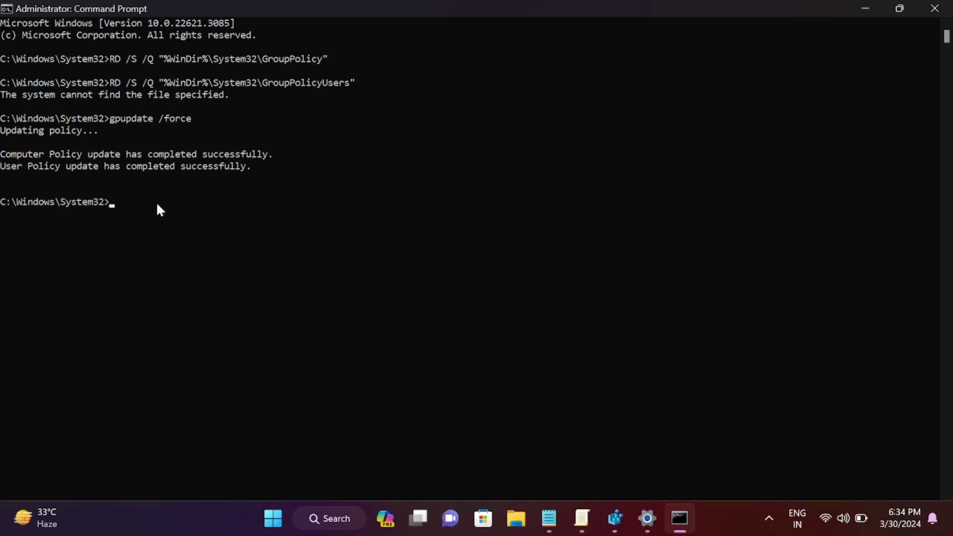
Step: Close the outdated Group Policy Editor and relaunch it maximized from Search
left_click(581, 518)
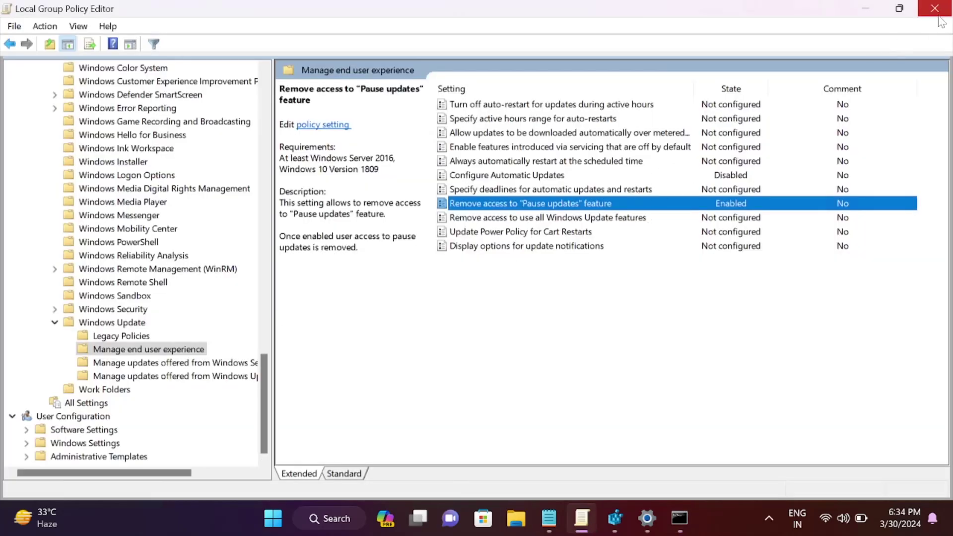
left_click(935, 9)
left_click(346, 519)
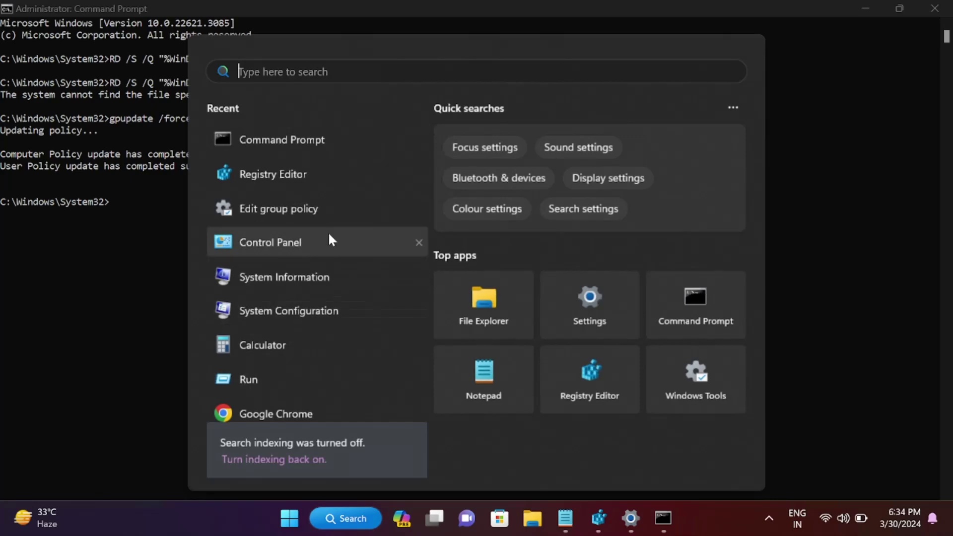
left_click(328, 214)
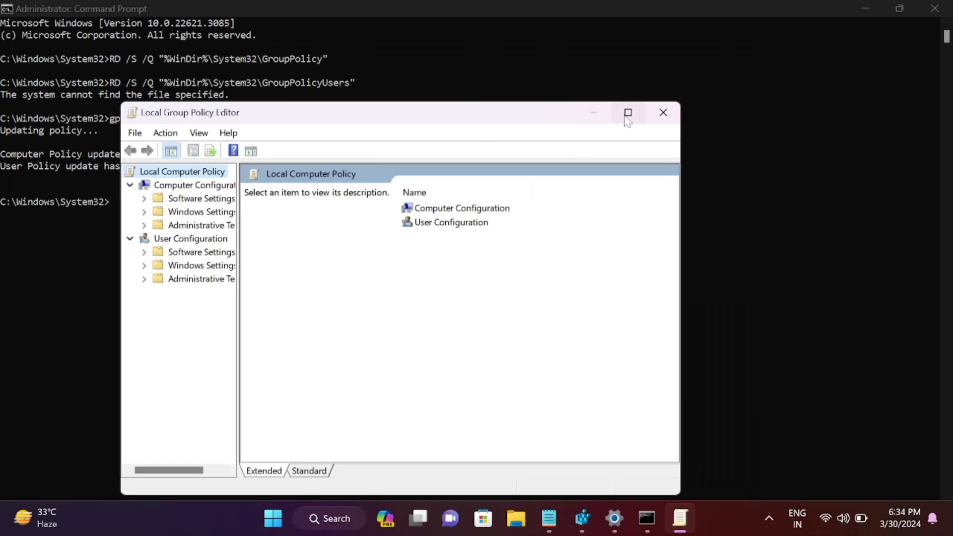
left_click(627, 113)
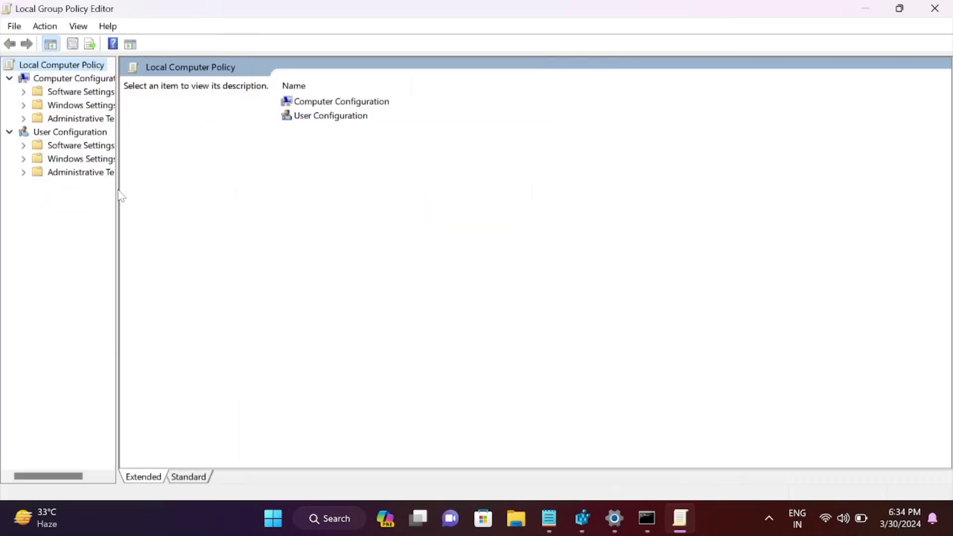
Step: Browse to Administrative Templates > Windows Components > Windows Update > Manage end user experience
left_click_drag(120, 197, 216, 189)
double_click(88, 122)
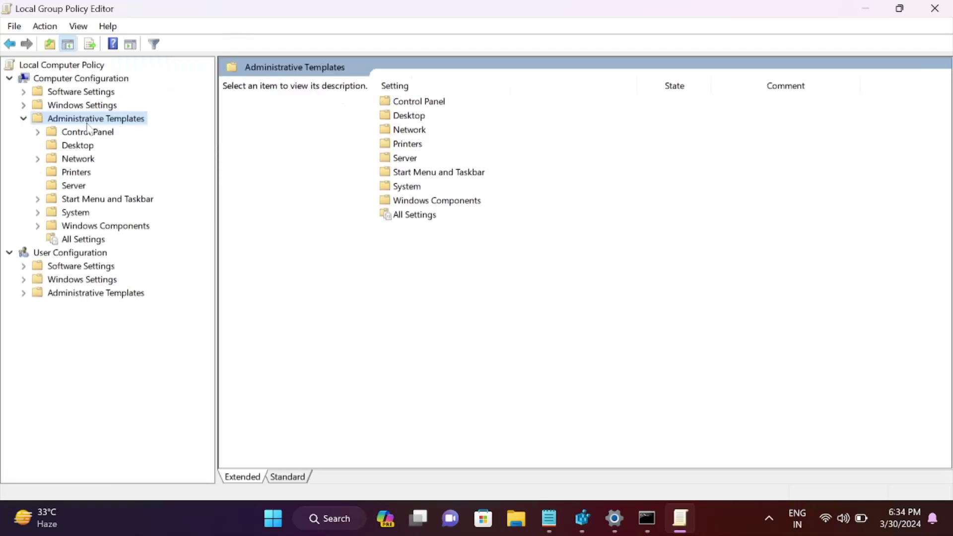
left_click(80, 228)
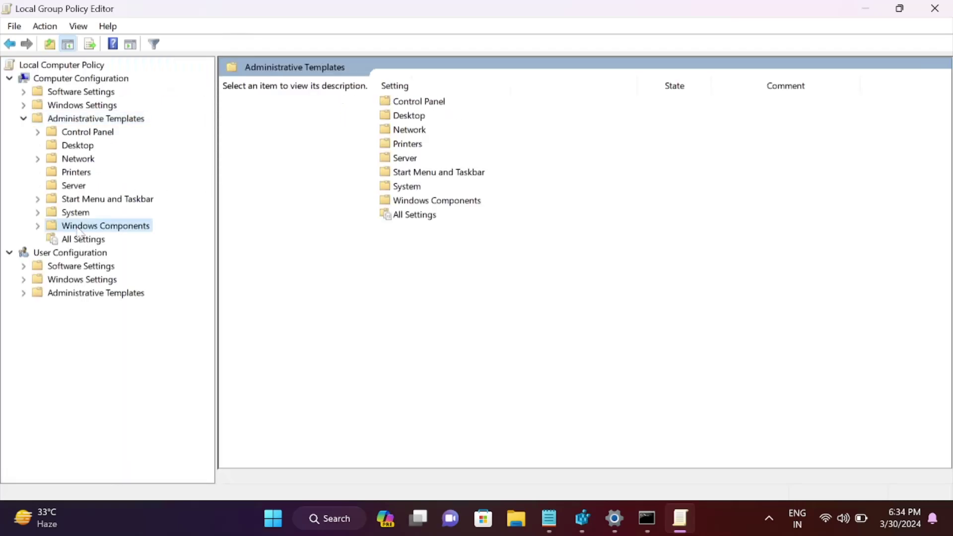
double_click(80, 229)
scroll(130, 383, "down", 14)
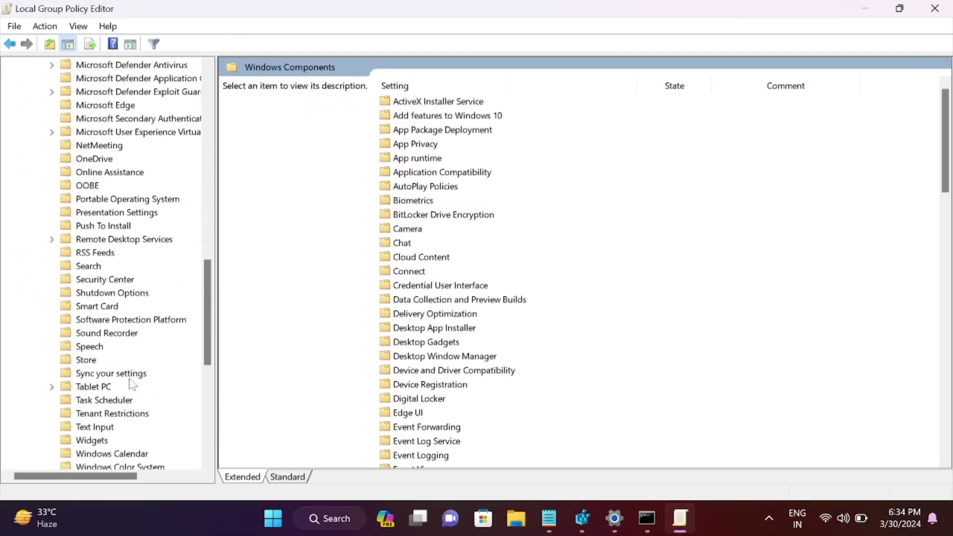
scroll(131, 385, "down", 9)
left_click(106, 375)
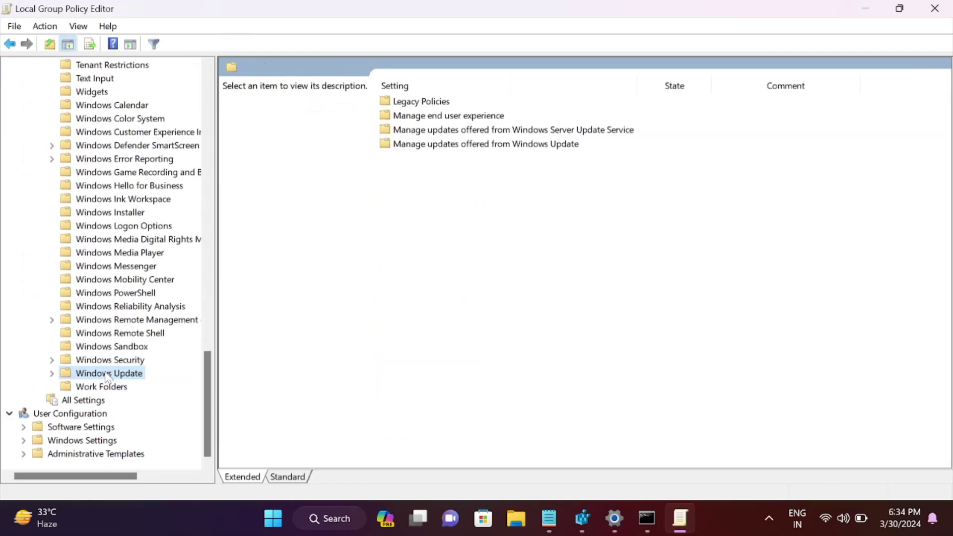
left_click(52, 374)
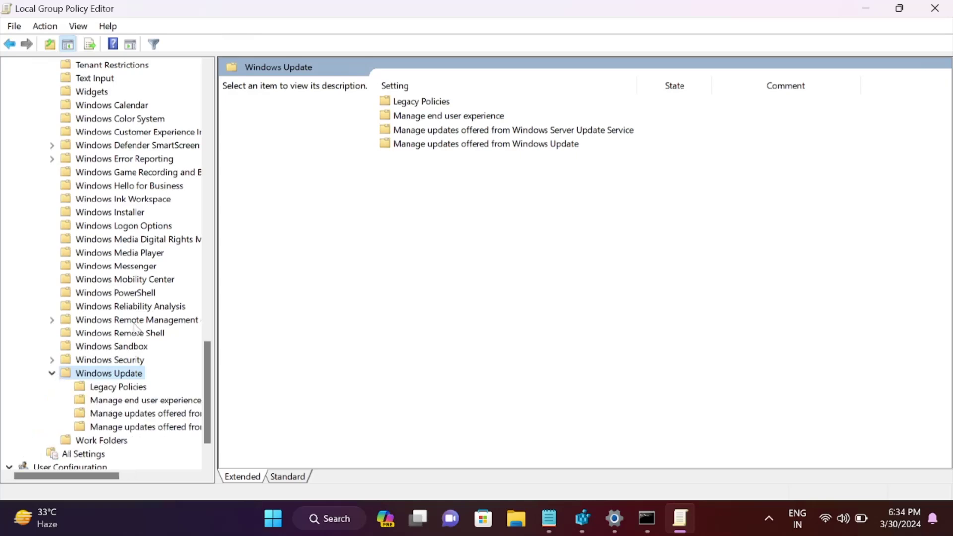
scroll(136, 329, "down", 2)
left_click(121, 347)
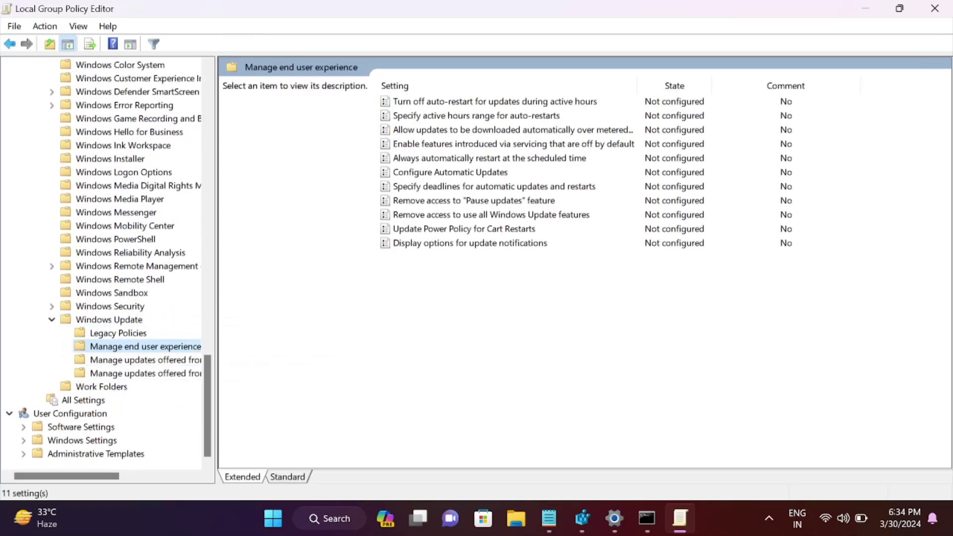
Step: Check Configure Automatic Updates, deadlines, Pause updates and Windows Update access policies are Not configured
left_click(465, 173)
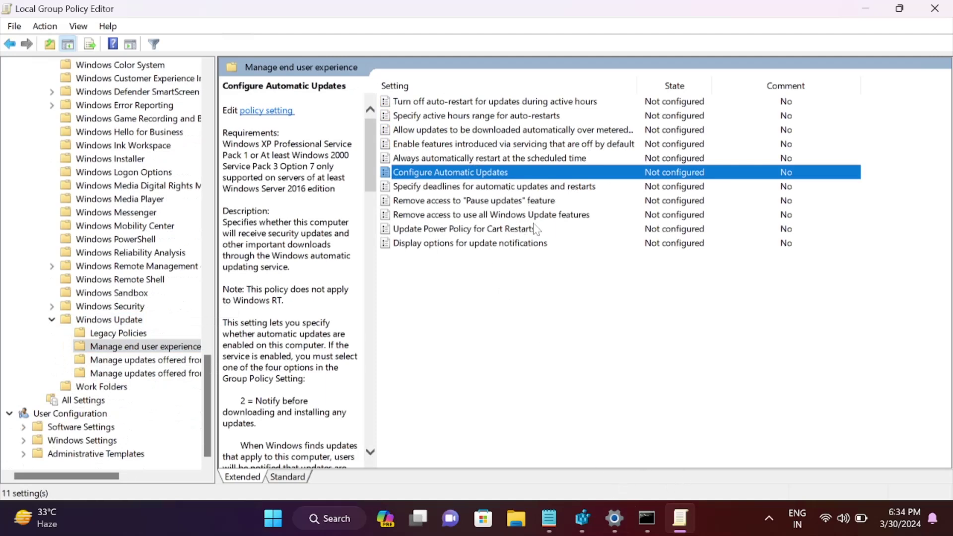
left_click(694, 189)
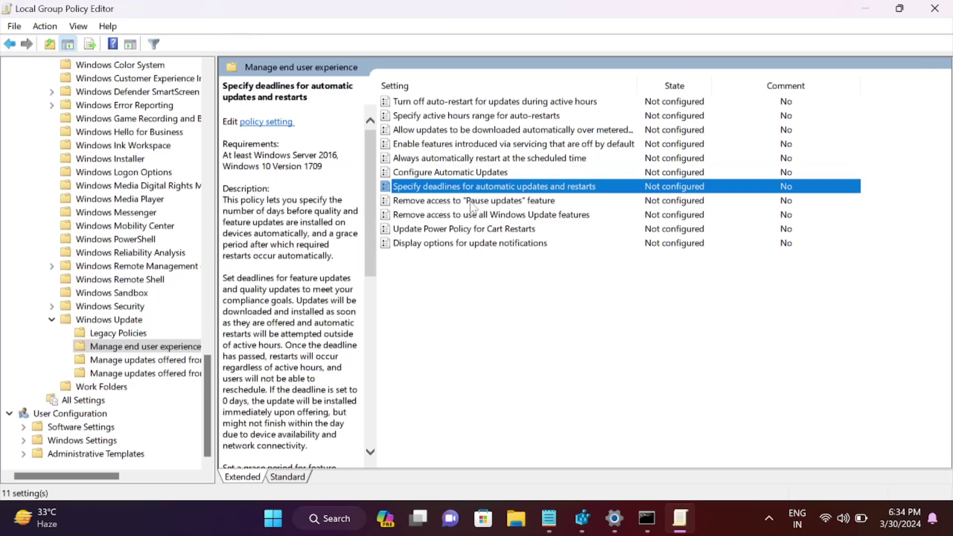
left_click(441, 202)
left_click(431, 216)
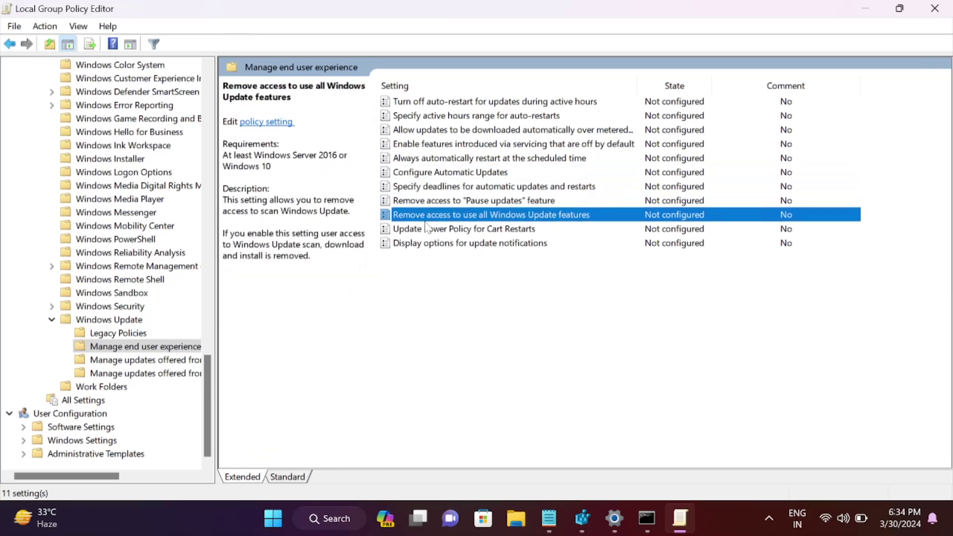
left_click(432, 175)
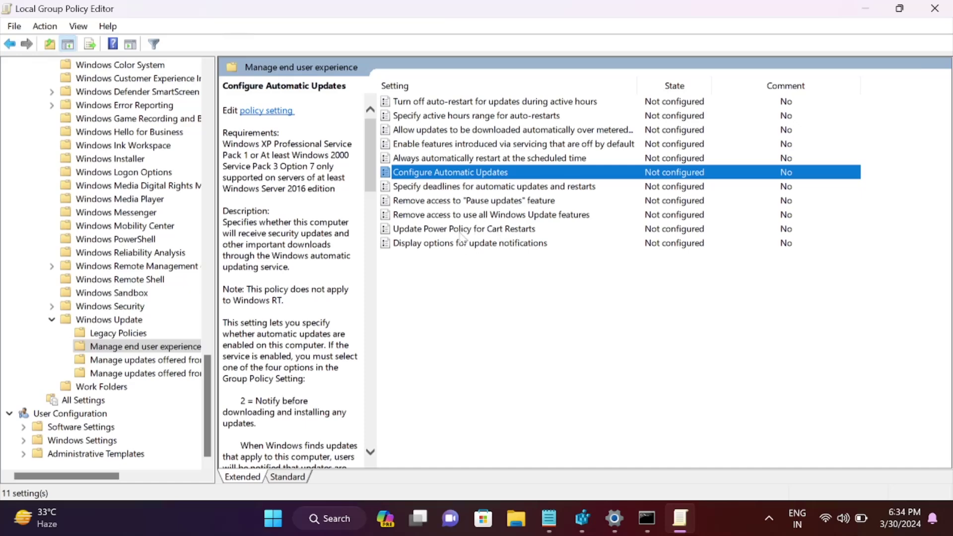
left_click(51, 320)
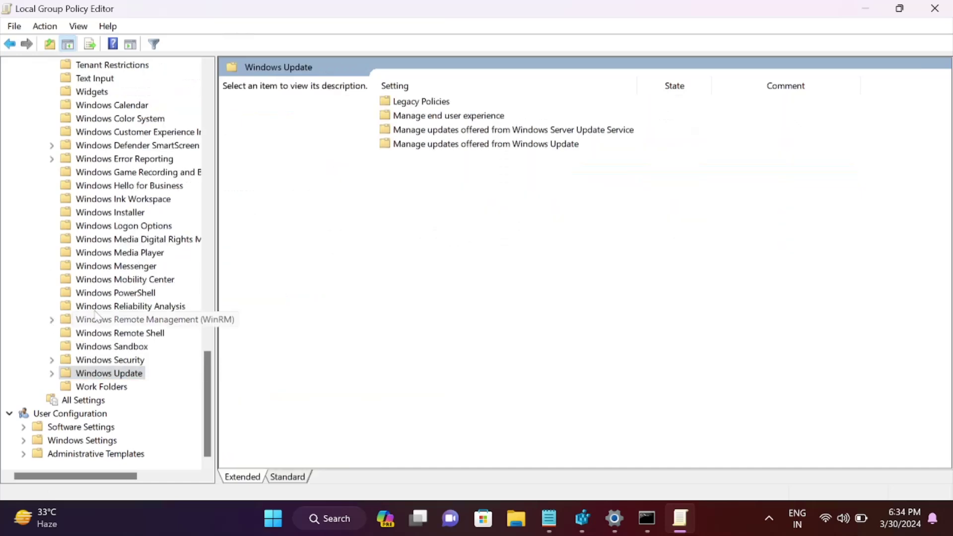
Step: Close Group Policy Editor and bring Registry Editor forward, scrolling up its key tree
left_click(935, 9)
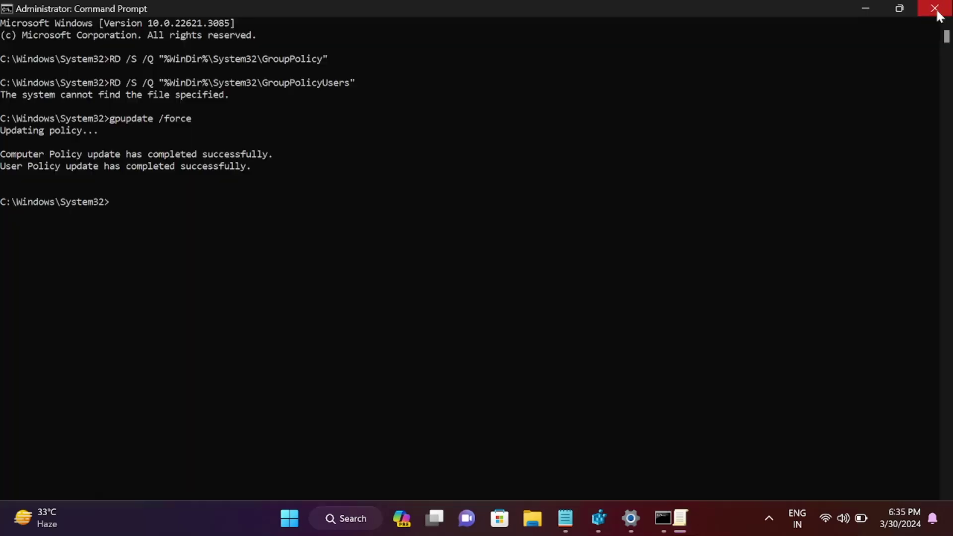
left_click(605, 509)
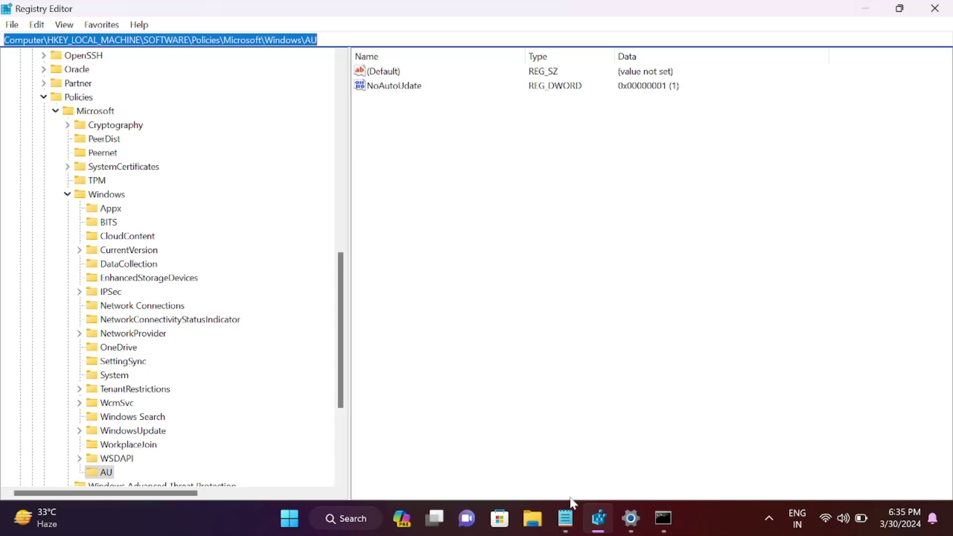
left_click(566, 518)
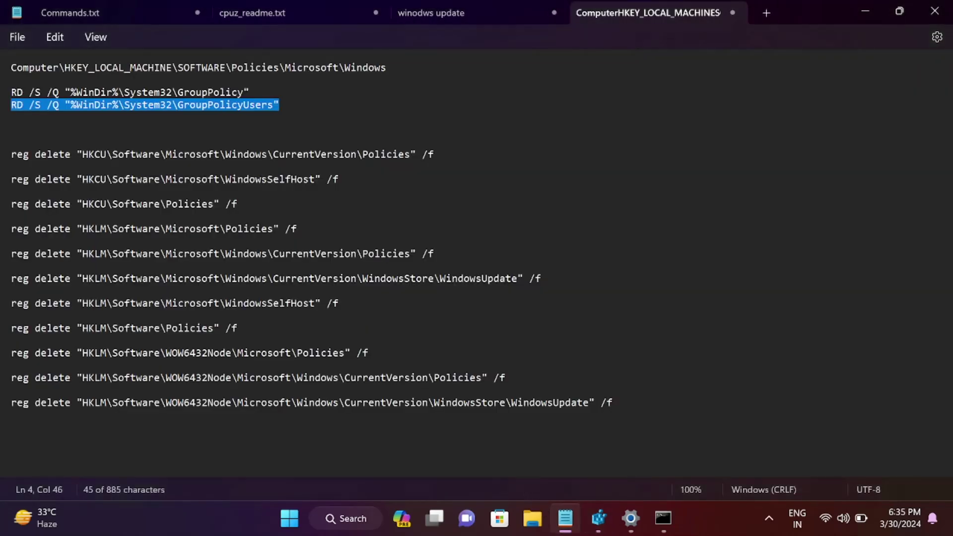
left_click(864, 15)
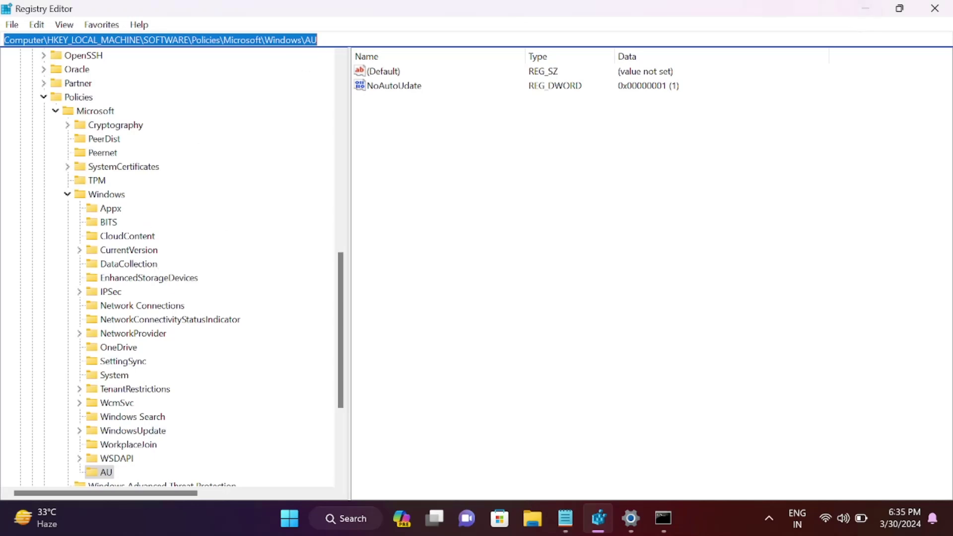
left_click(347, 40)
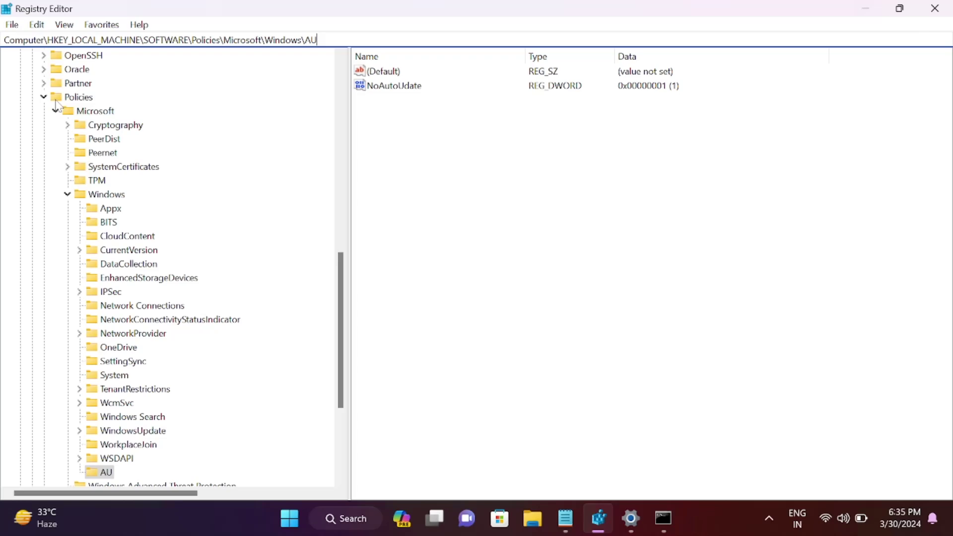
scroll(56, 105, "up", 11)
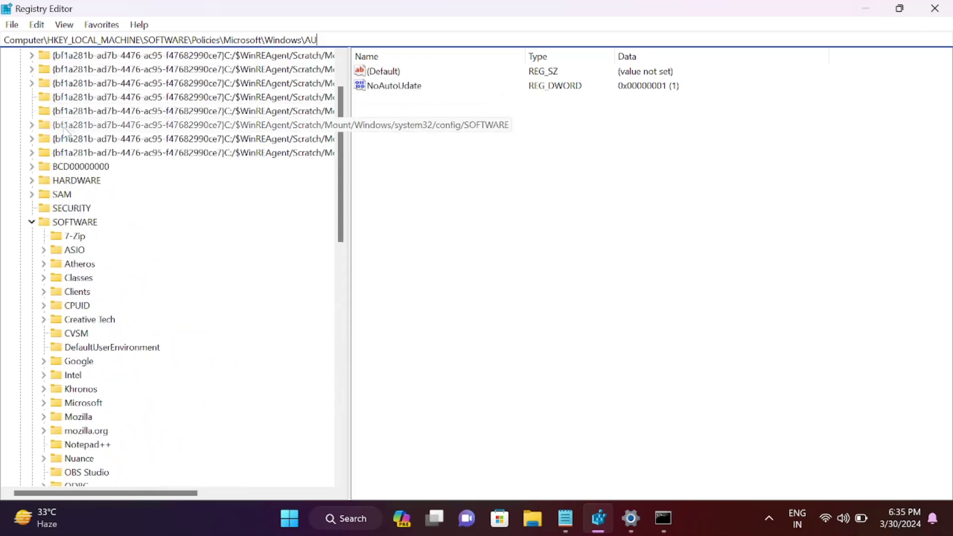
scroll(67, 130, "up", 2)
Step: Select the Windows policies registry path line in Notepad and return to Registry Editor
left_click(565, 518)
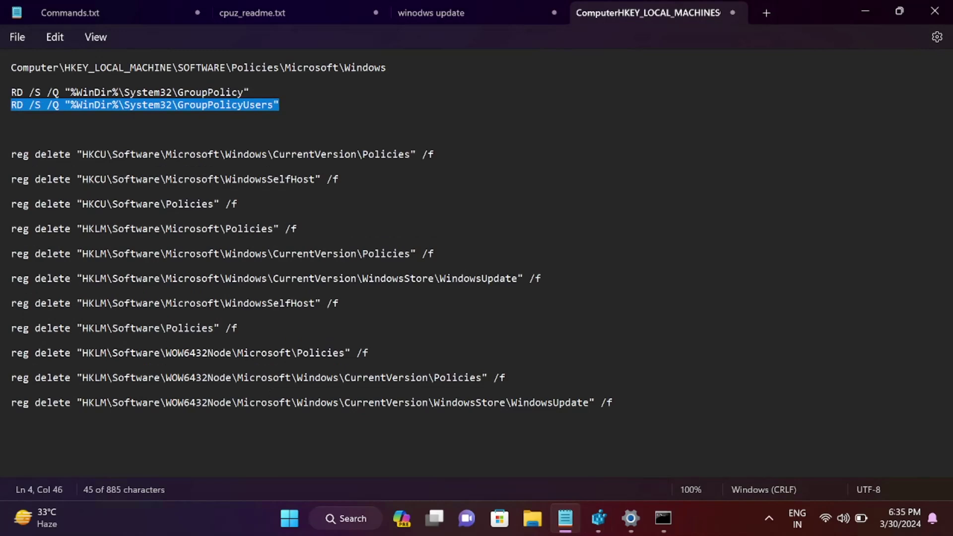
left_click_drag(387, 68, 2, 75)
key("ctrl+c")
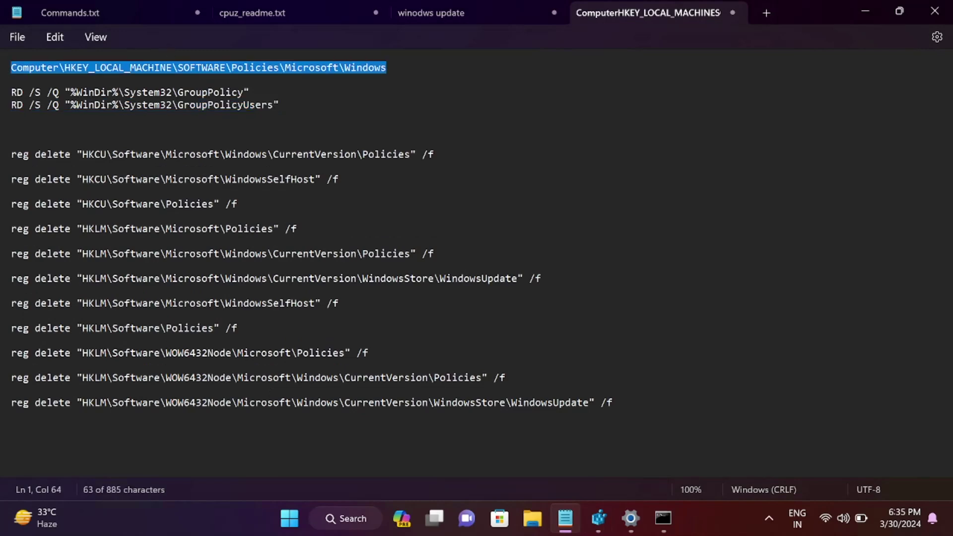
left_click(871, 10)
Step: Paste the Policies\Microsoft\Windows path into the address bar and open the AU key
left_click(318, 40)
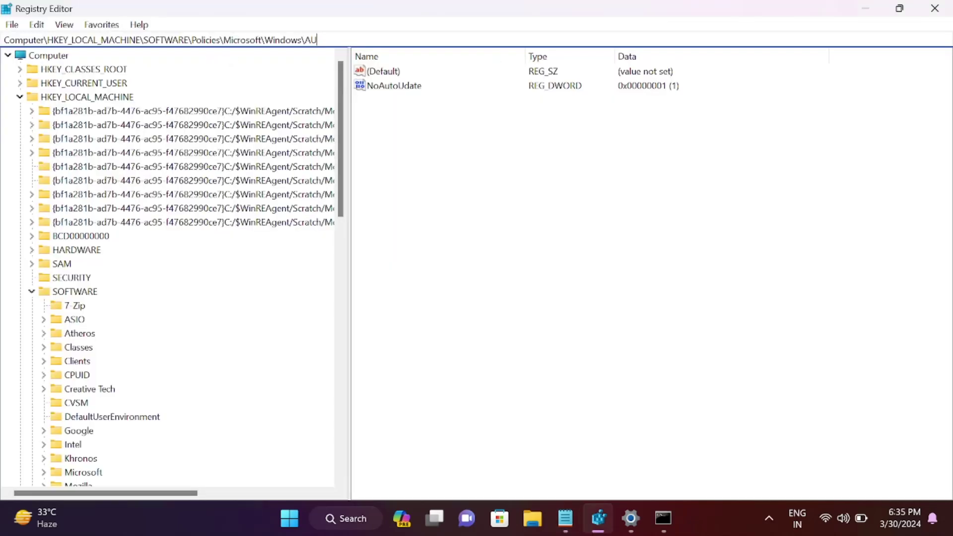
left_click_drag(318, 40, 3, 41)
key("ctrl+v")
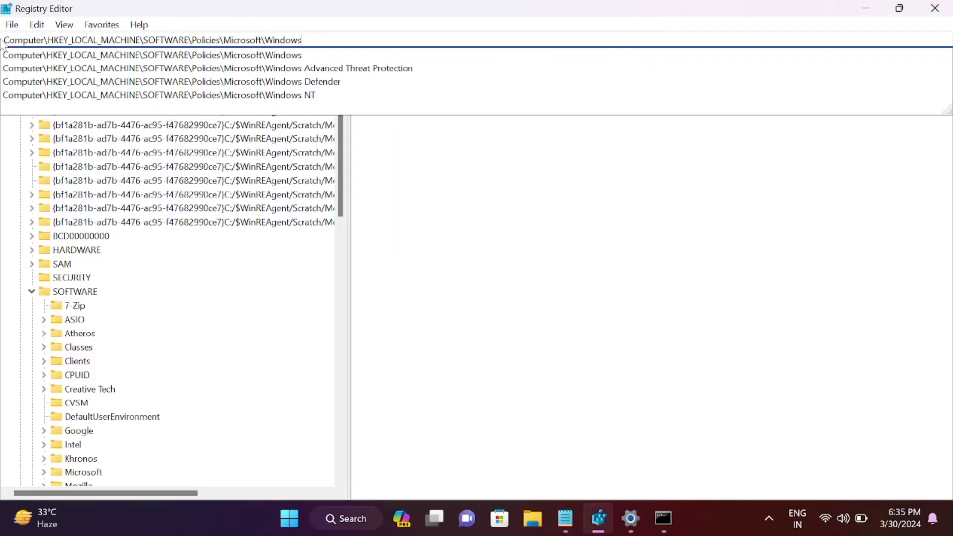
key("Return")
scroll(123, 281, "down", 5)
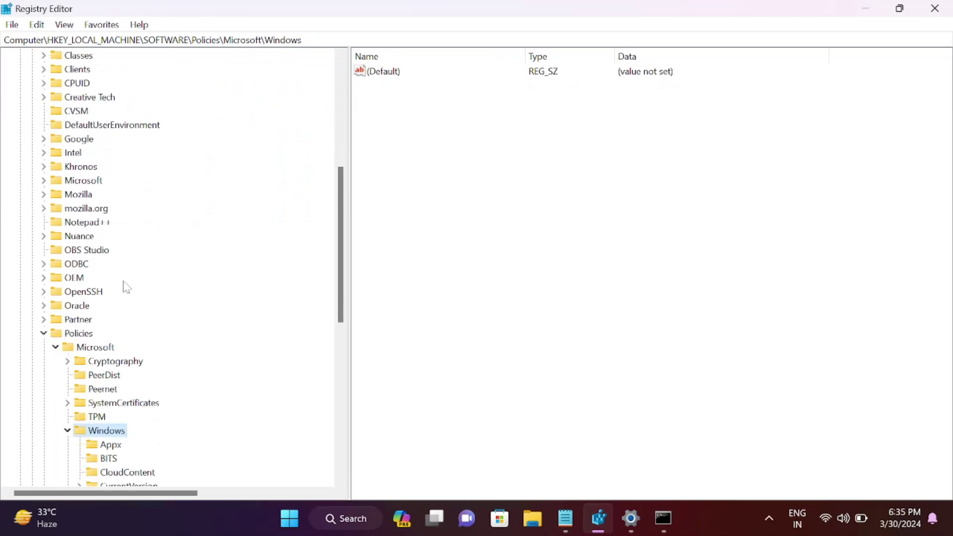
scroll(140, 251, "down", 3)
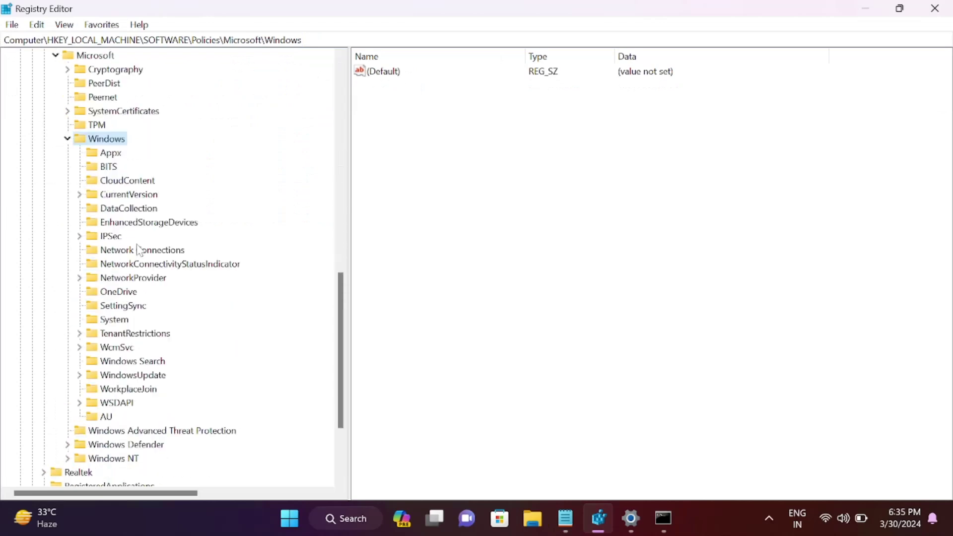
scroll(140, 251, "down", 3)
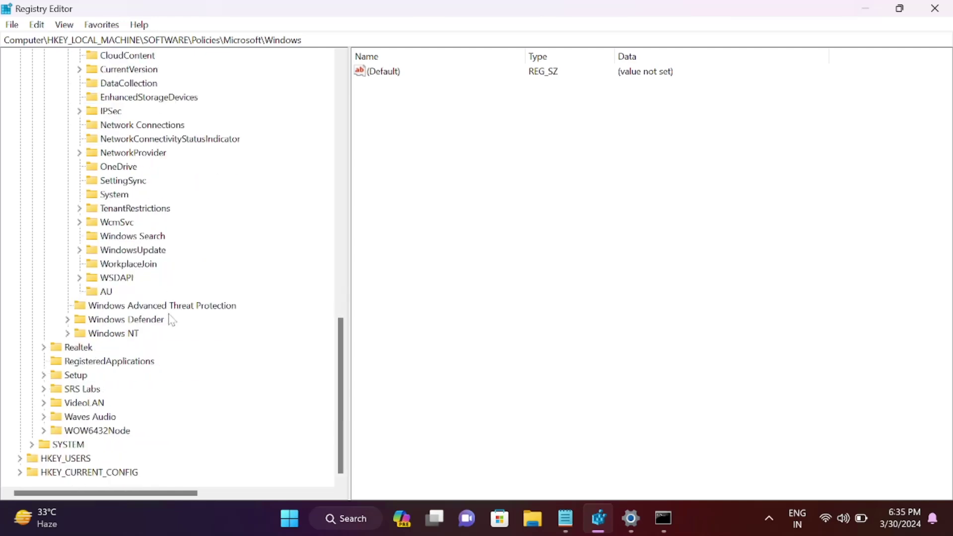
left_click(102, 292)
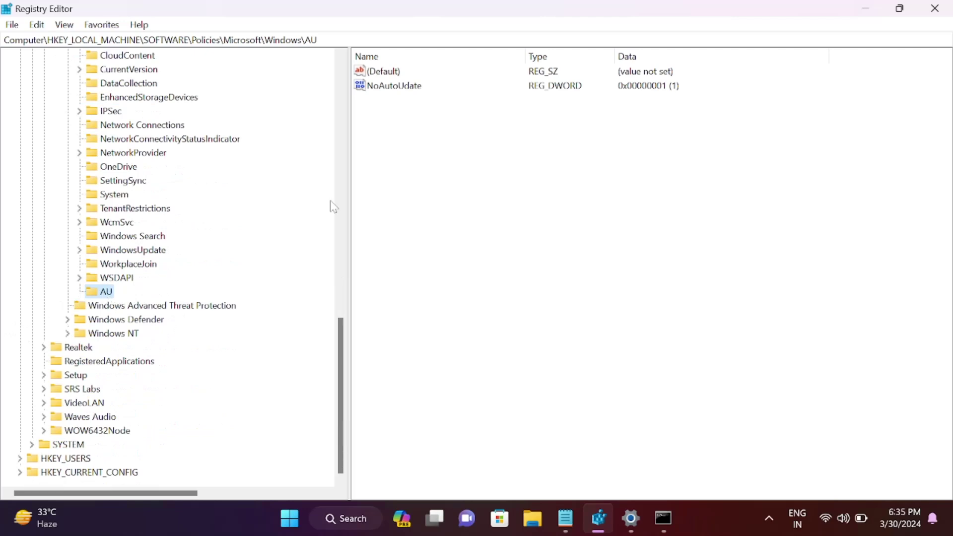
Step: Start changing NoAutoUdate to 0 but cancel, keeping 1, then switch to Notepad
left_click(414, 88)
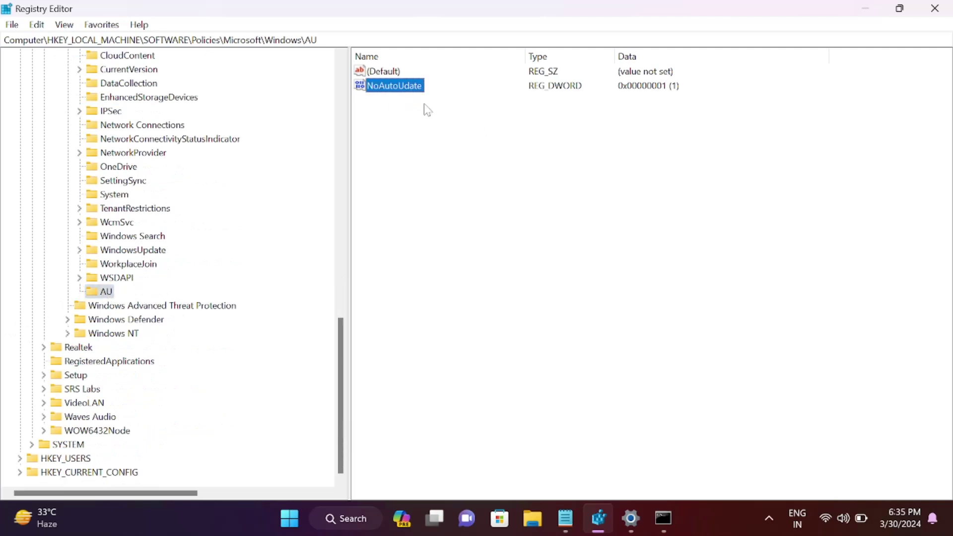
double_click(393, 87)
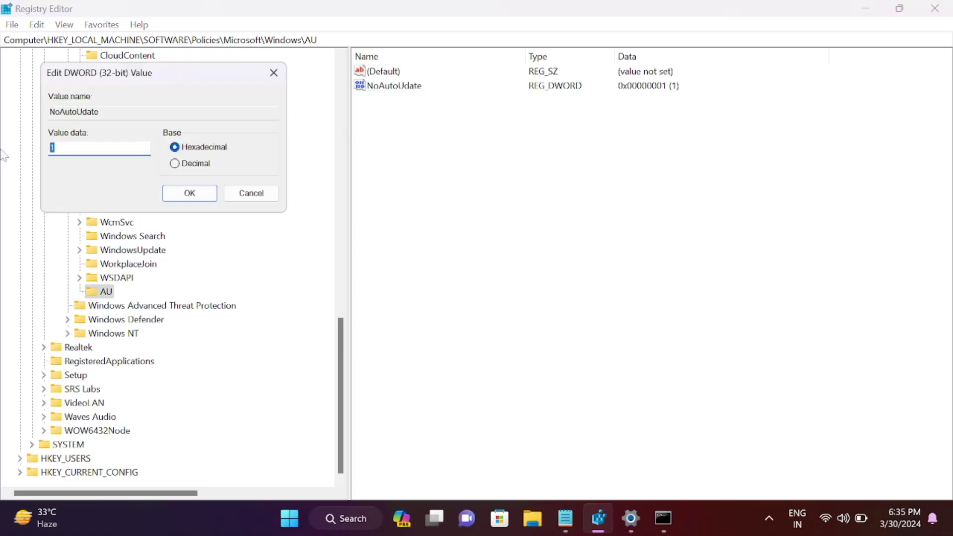
type("0")
left_click(253, 195)
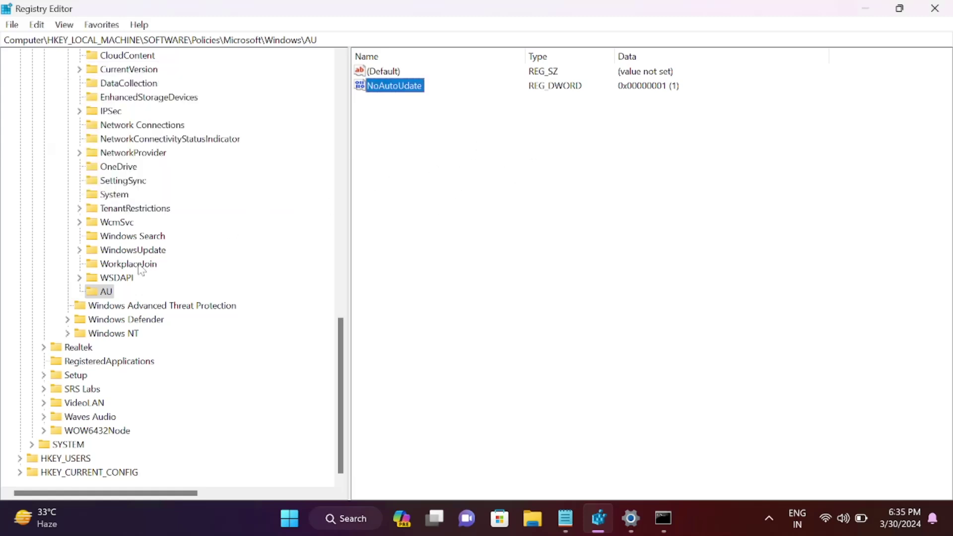
left_click(565, 519)
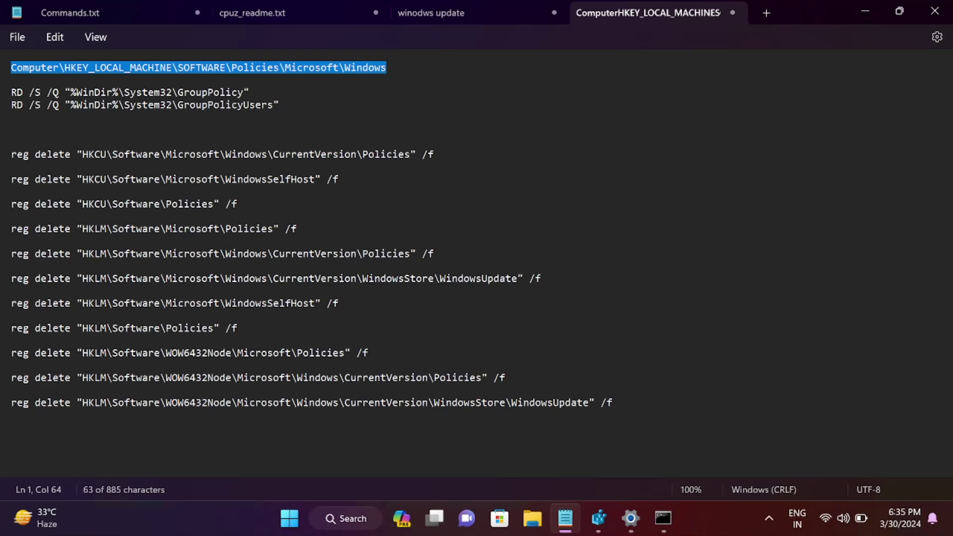
Step: Copy the HKCU CurrentVersion\Policies reg delete line into Command Prompt and run it
left_click_drag(435, 154, 5, 146)
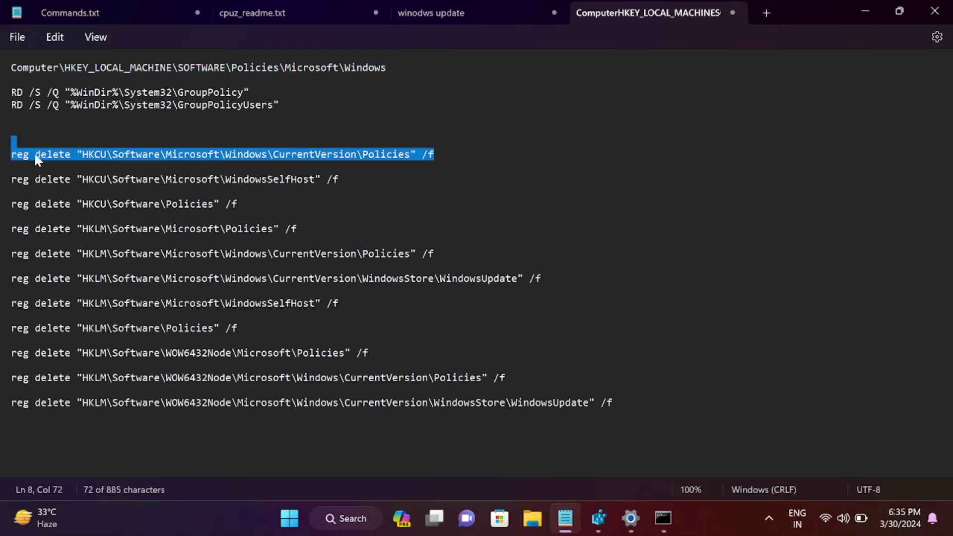
left_click(35, 154)
left_click_drag(446, 158, 8, 158)
right_click(46, 155)
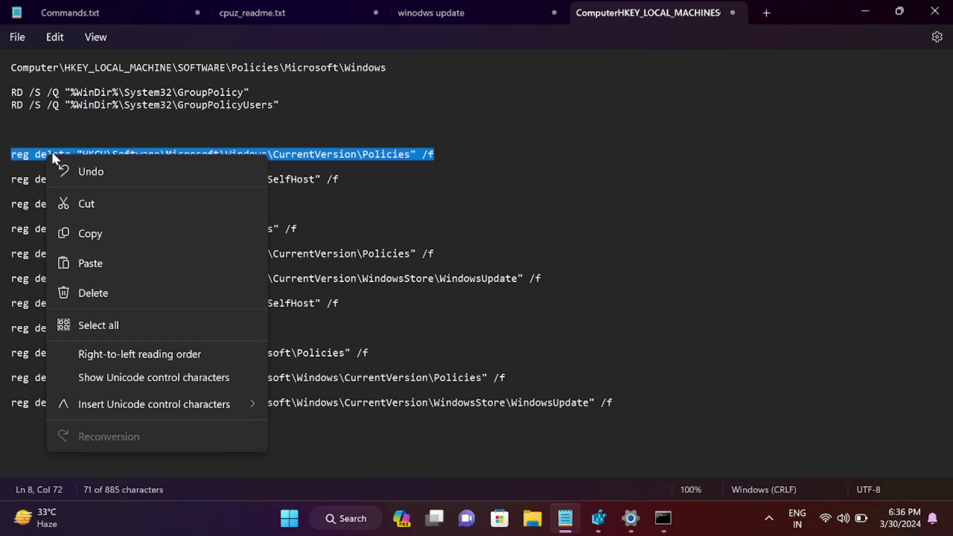
left_click(85, 230)
left_click(664, 521)
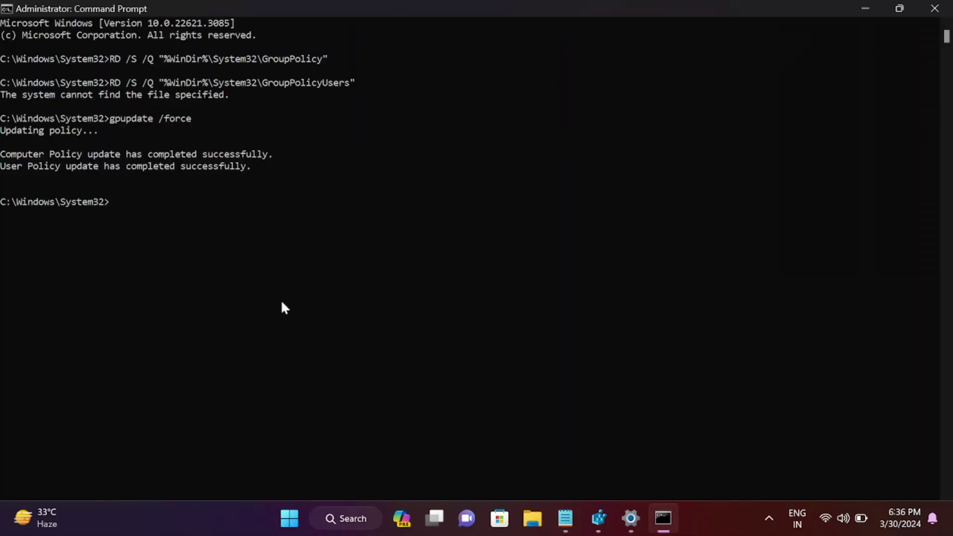
right_click(111, 201)
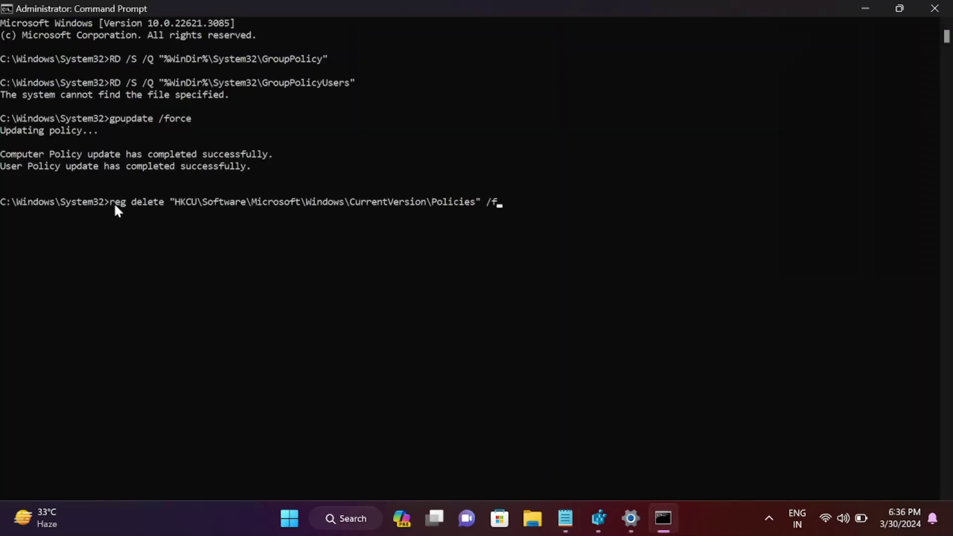
key("Return")
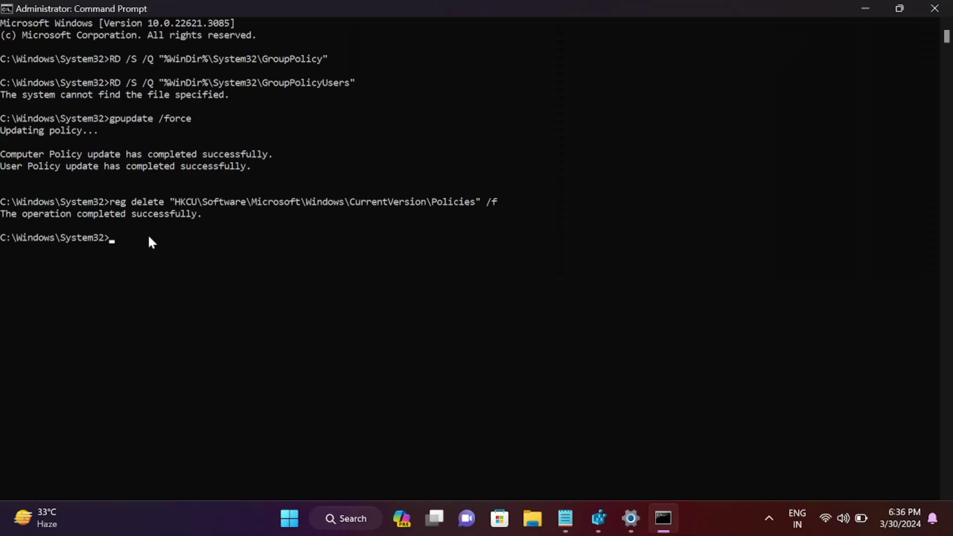
Step: Run the reg delete command for the HKCU WindowsSelfHost key
left_click(565, 520)
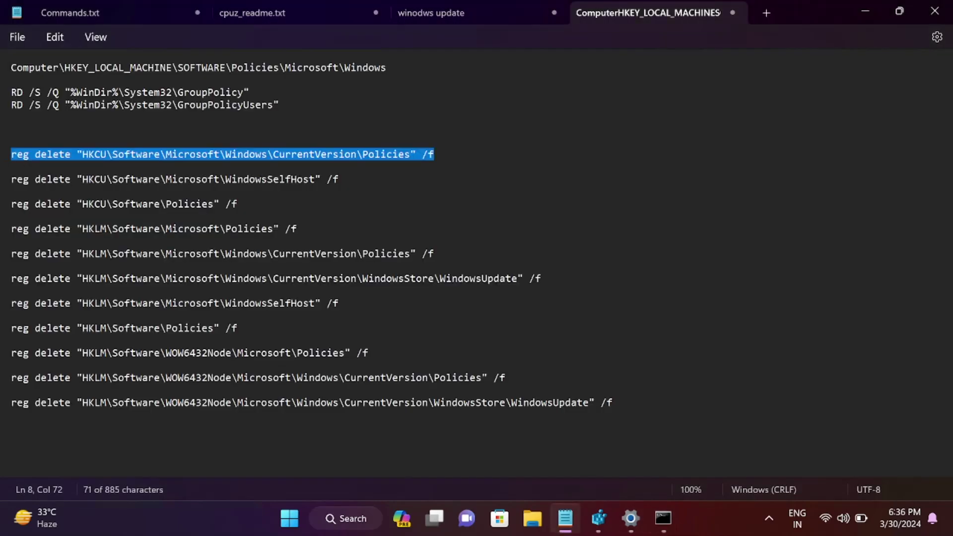
left_click_drag(340, 180, 3, 181)
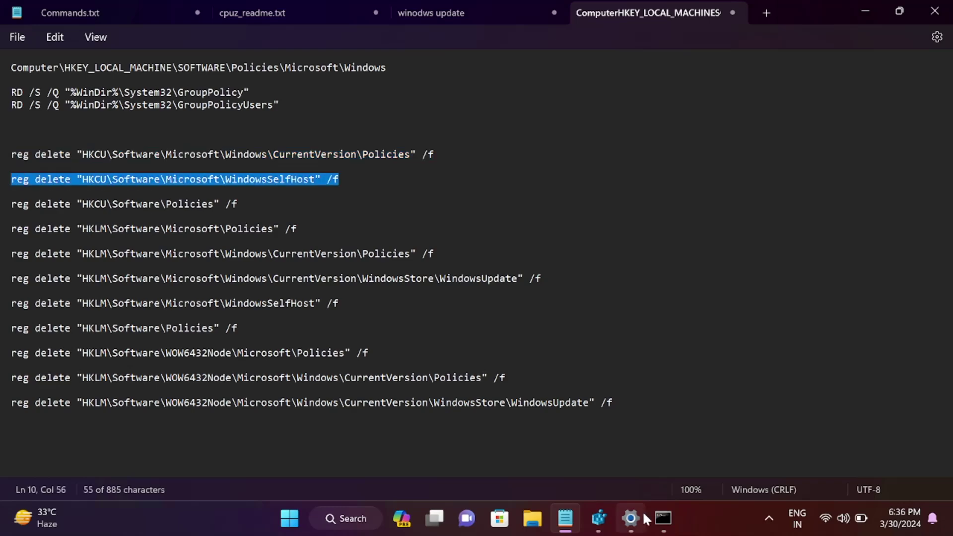
left_click(664, 518)
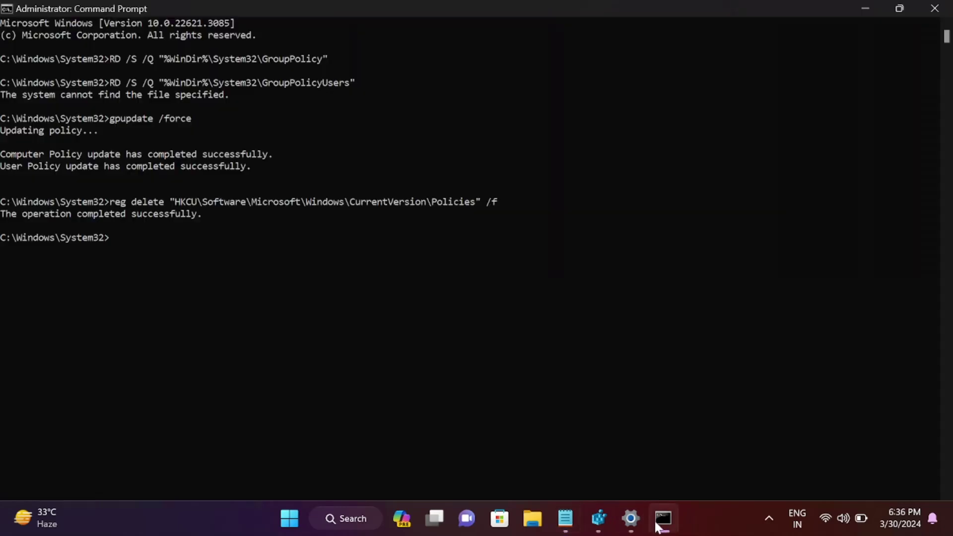
right_click(112, 240)
key("Return")
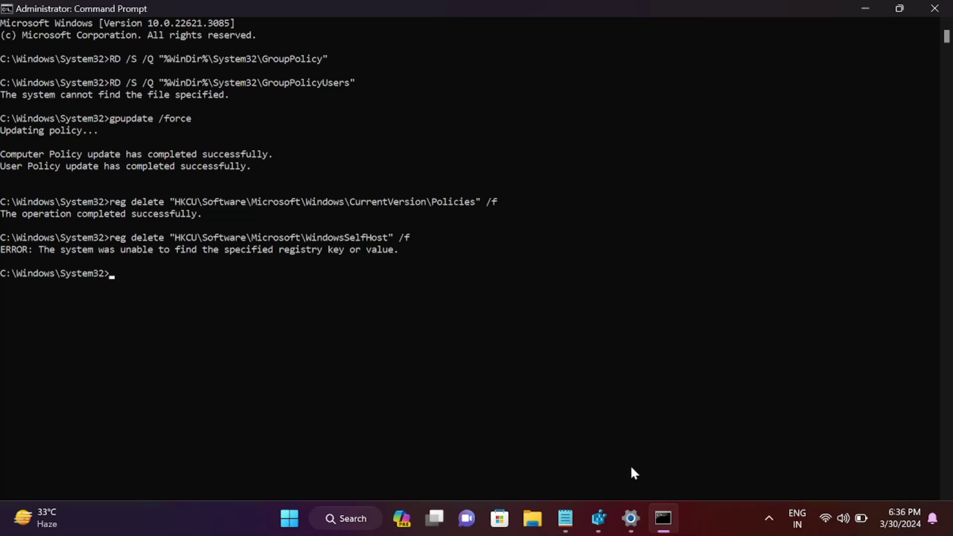
Step: Run the reg delete command for HKCU\Software\Policies
key("alt+Tab")
left_click_drag(238, 204, 2, 194)
left_click(26, 207)
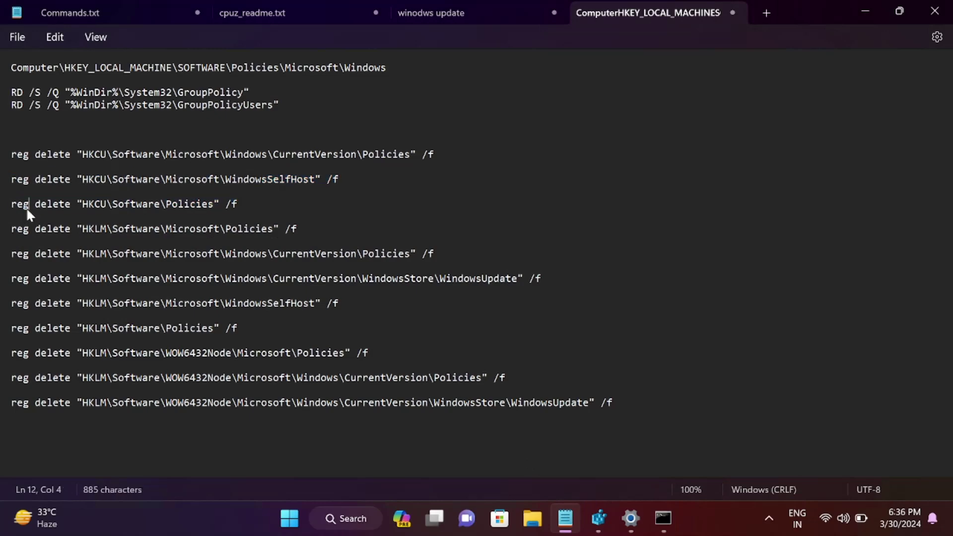
left_click_drag(238, 204, 2, 200)
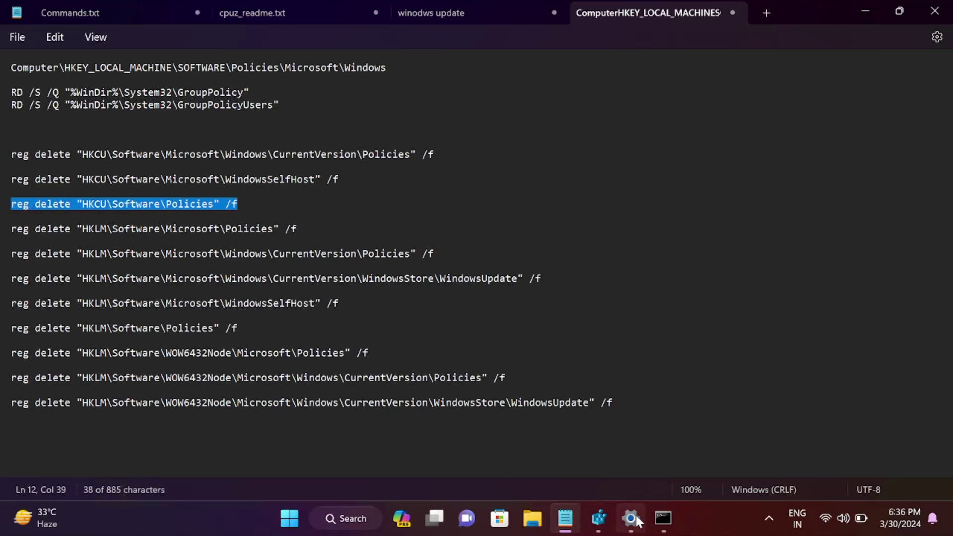
left_click(663, 519)
right_click(119, 287)
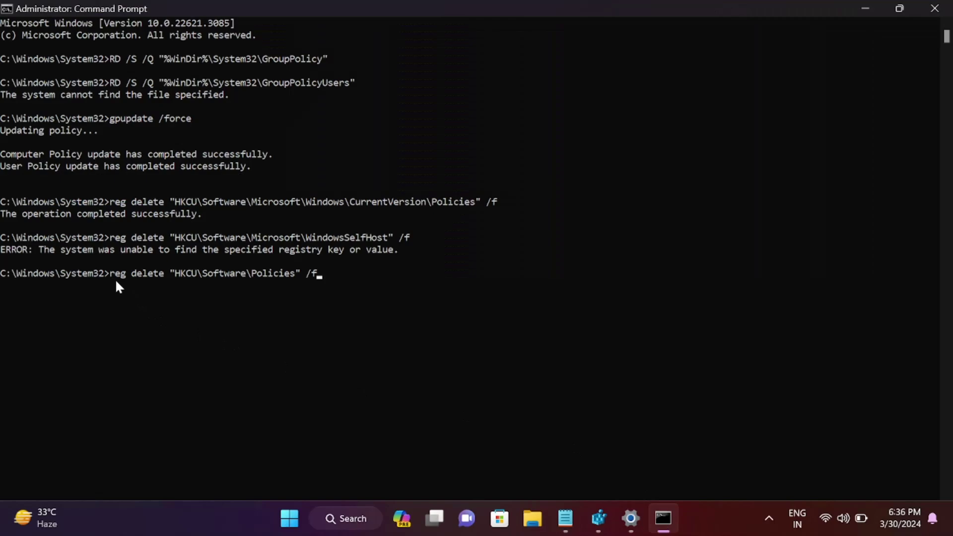
key("Return")
Step: Run the reg delete command for HKLM\Software\Microsoft\Policies
left_click(565, 518)
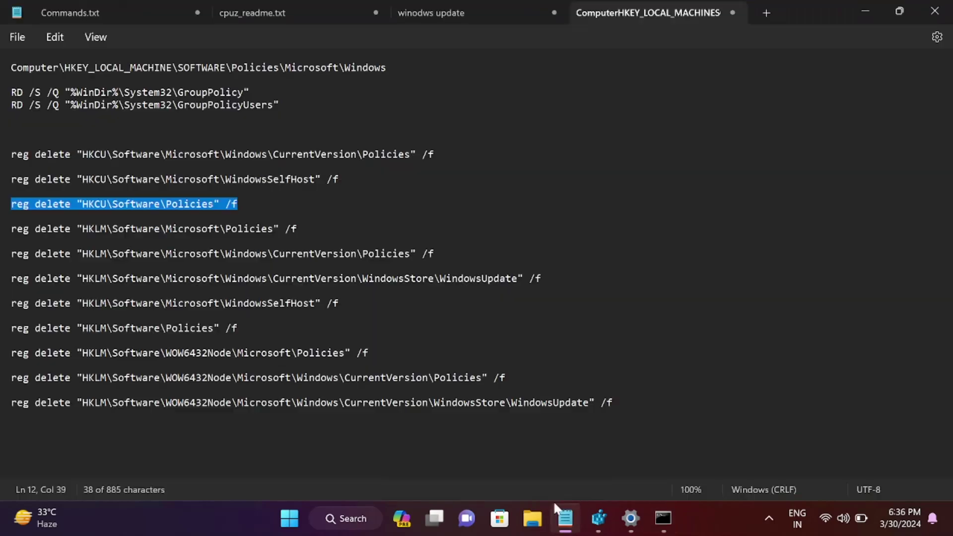
left_click_drag(297, 229, 7, 230)
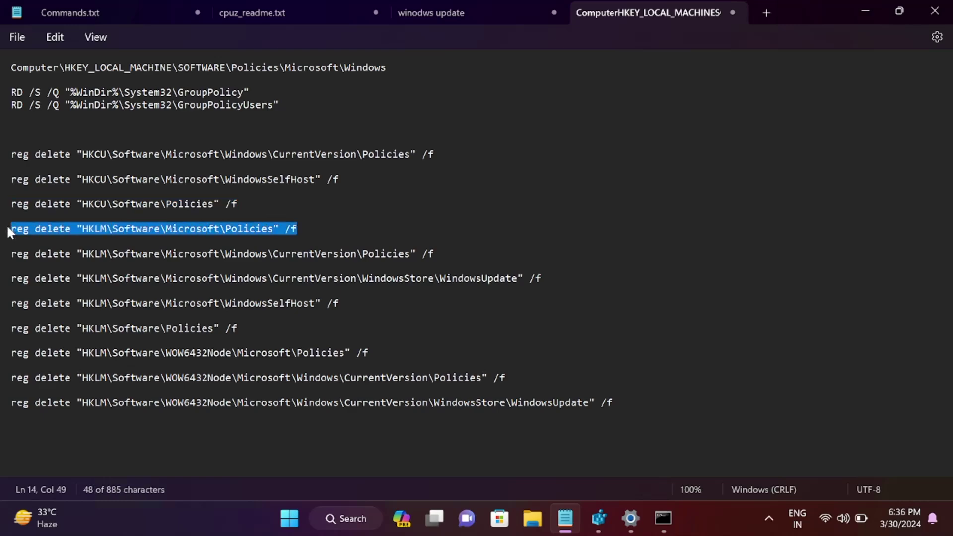
left_click(663, 518)
right_click(136, 319)
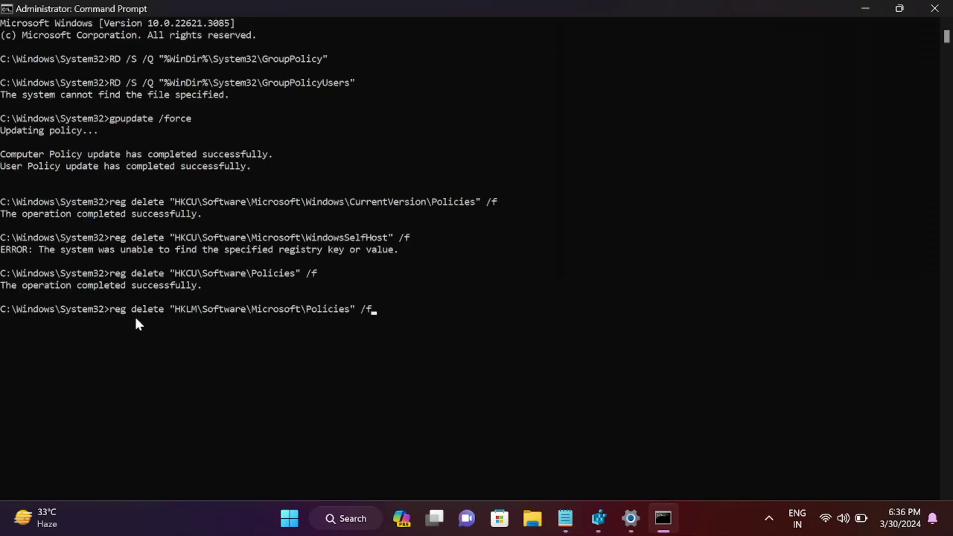
key("Return")
Step: Run the reg delete command for HKLM CurrentVersion\Policies
left_click(566, 519)
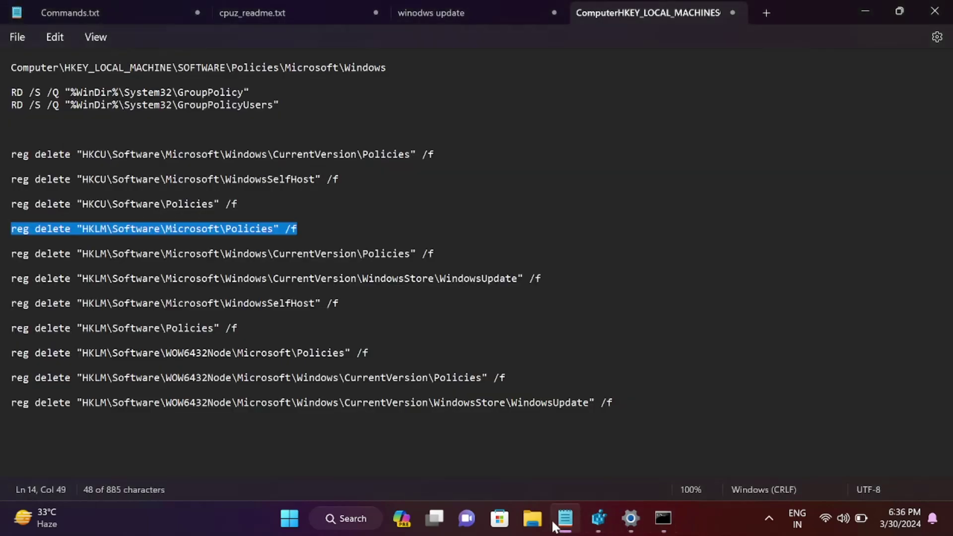
left_click_drag(435, 254, 1, 256)
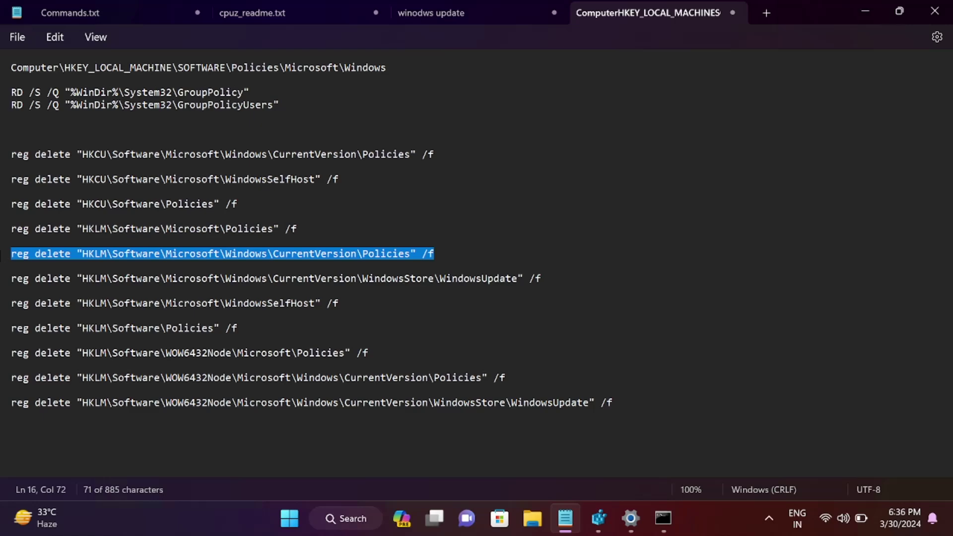
left_click(664, 518)
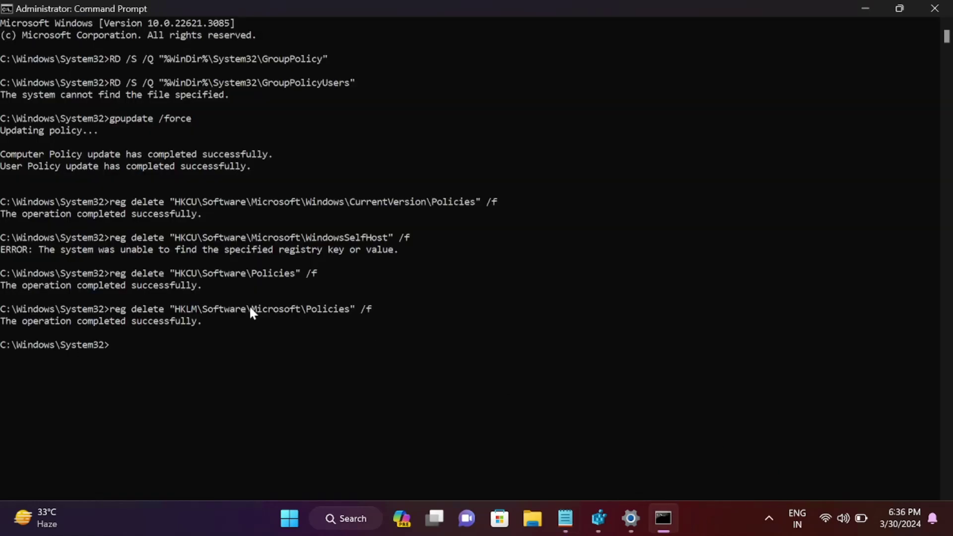
right_click(124, 349)
key("Return")
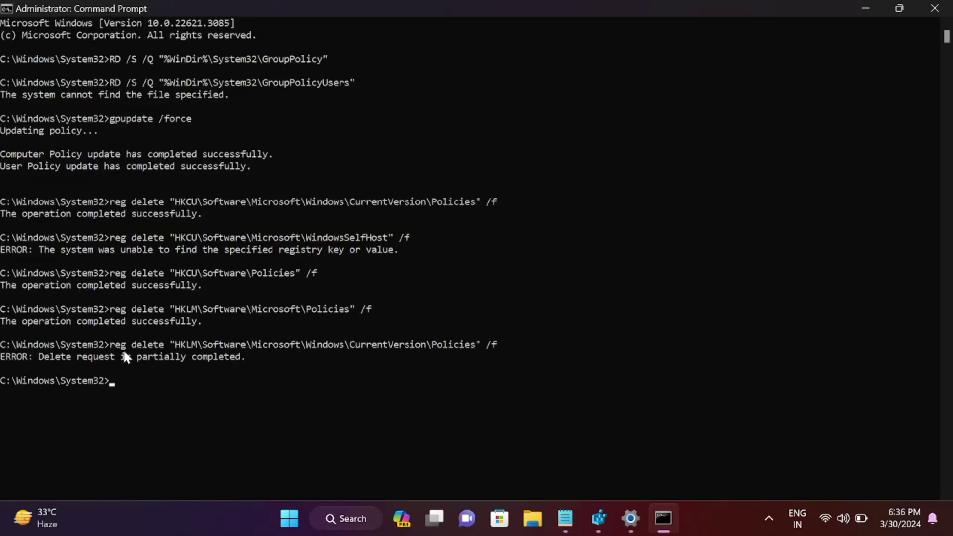
Step: Run the reg delete command for the WindowsStore\WindowsUpdate key
left_click(566, 517)
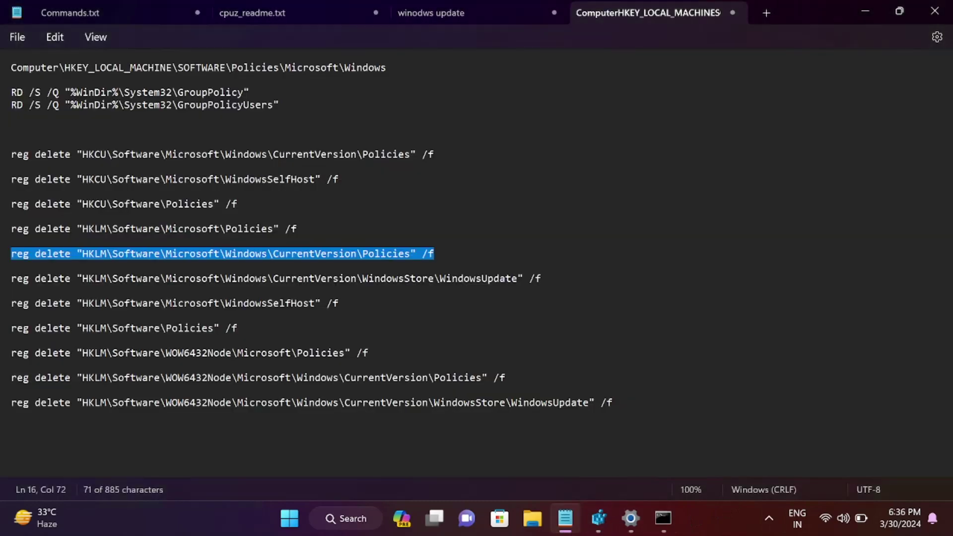
left_click_drag(541, 278, 5, 288)
left_click(2, 287)
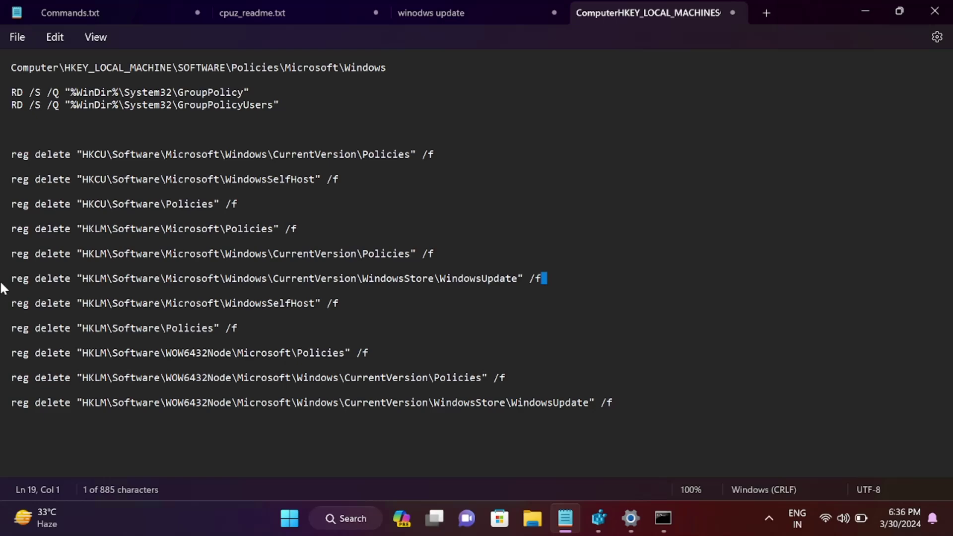
key("shift+End")
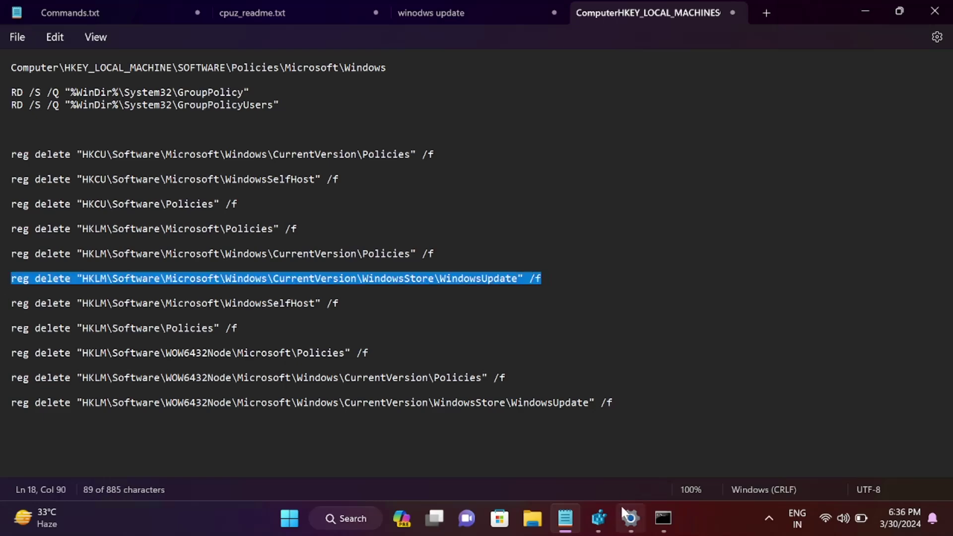
left_click(662, 516)
right_click(110, 377)
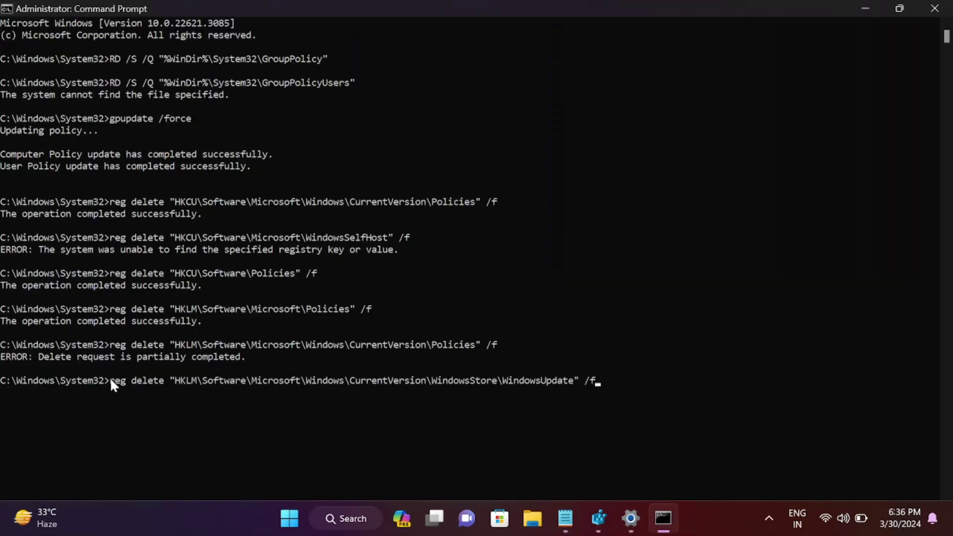
key("Return")
Step: Run the reg delete command for the HKLM WindowsSelfHost key
left_click(563, 517)
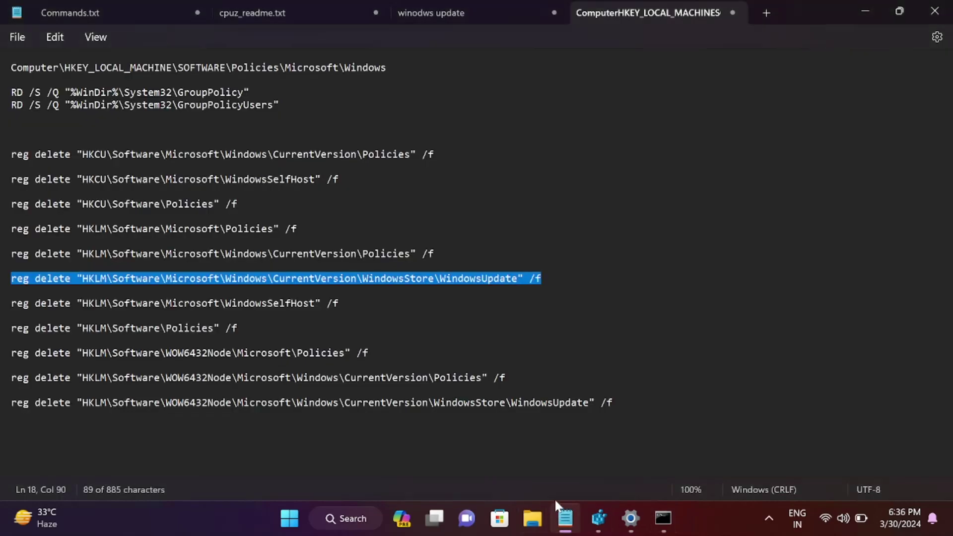
left_click_drag(339, 303, 2, 304)
key("super+c")
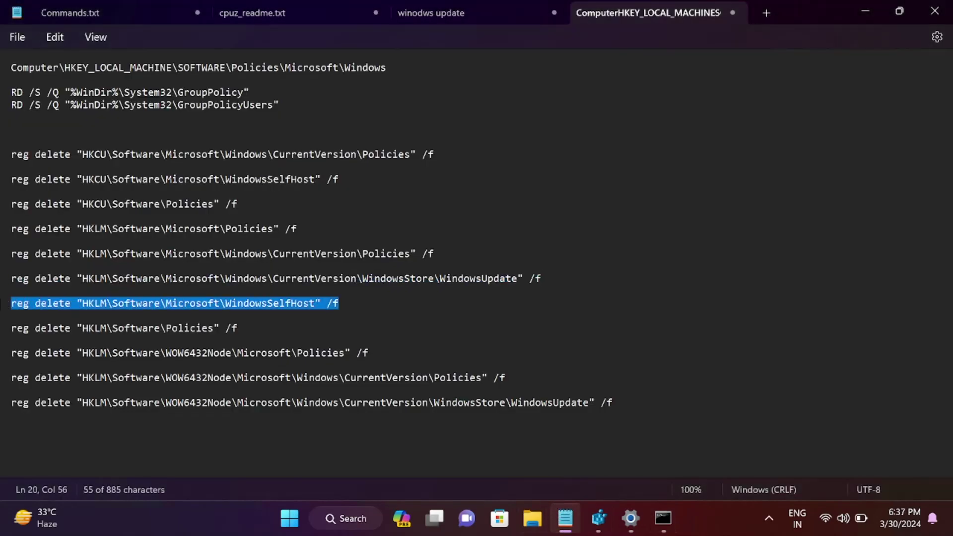
left_click(664, 519)
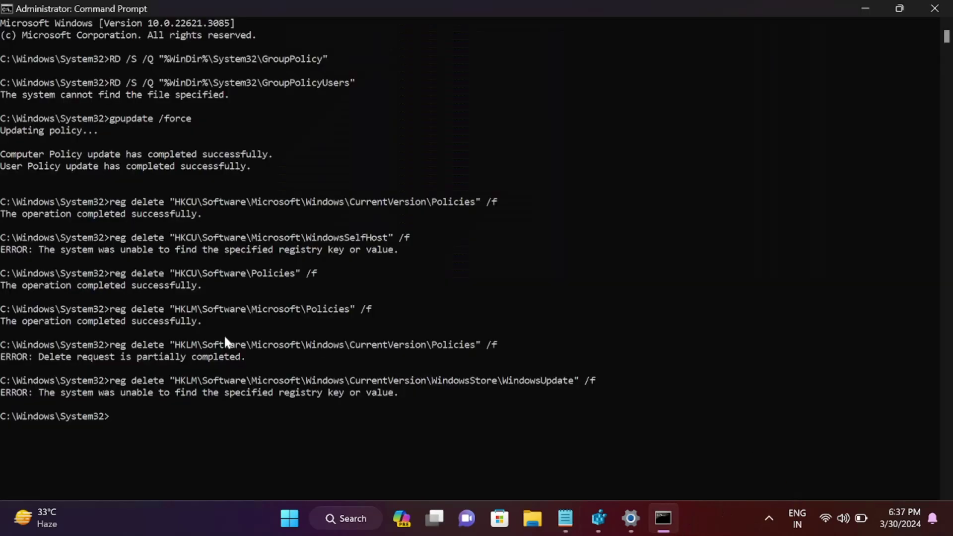
right_click(120, 418)
key("Return")
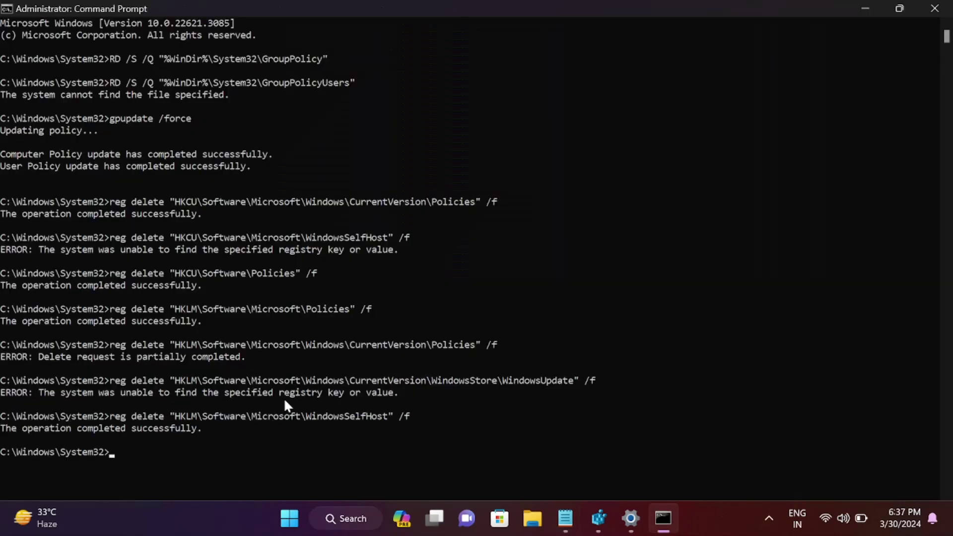
Step: Run the HKLM\Software\Policies reg delete command, which completes only partially
left_click(572, 519)
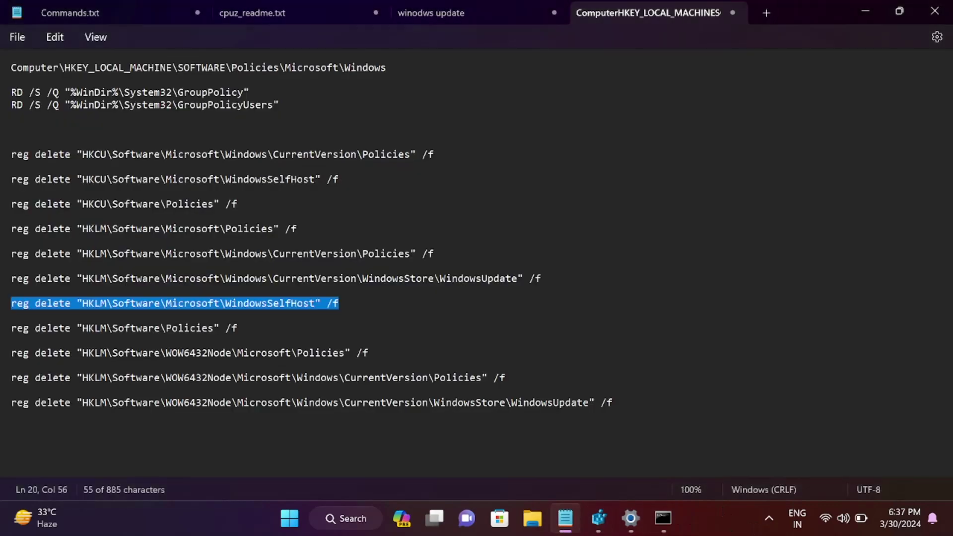
triple_click(1, 328)
key("super+c")
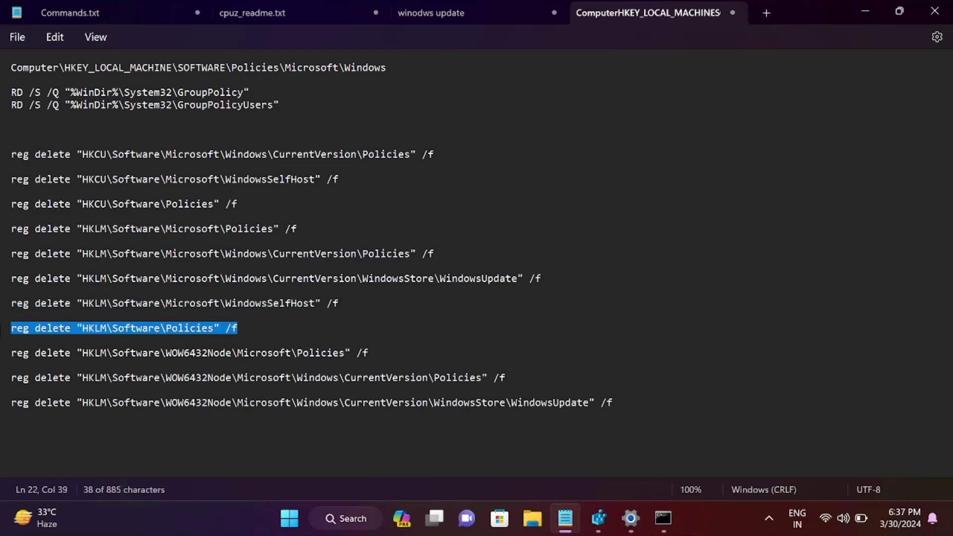
left_click(663, 518)
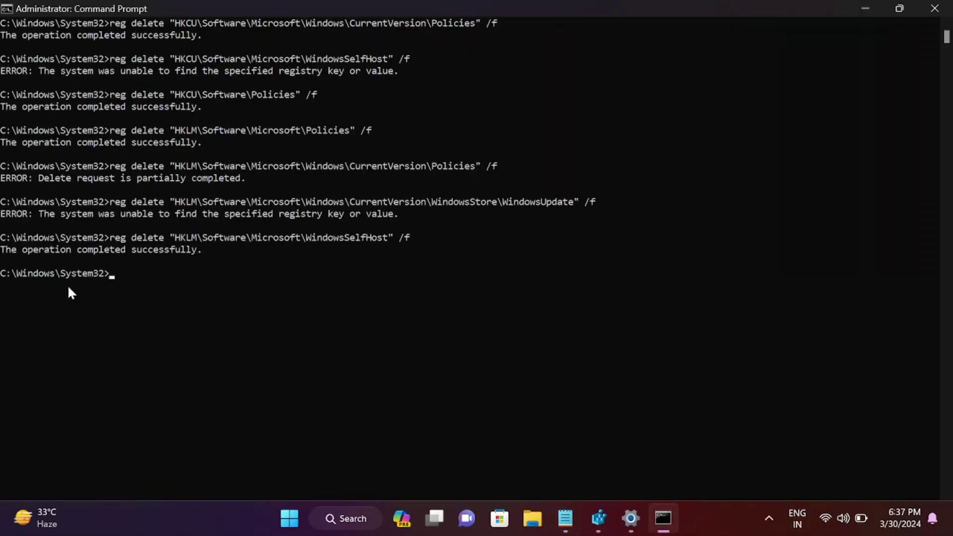
right_click(109, 273)
key("Return")
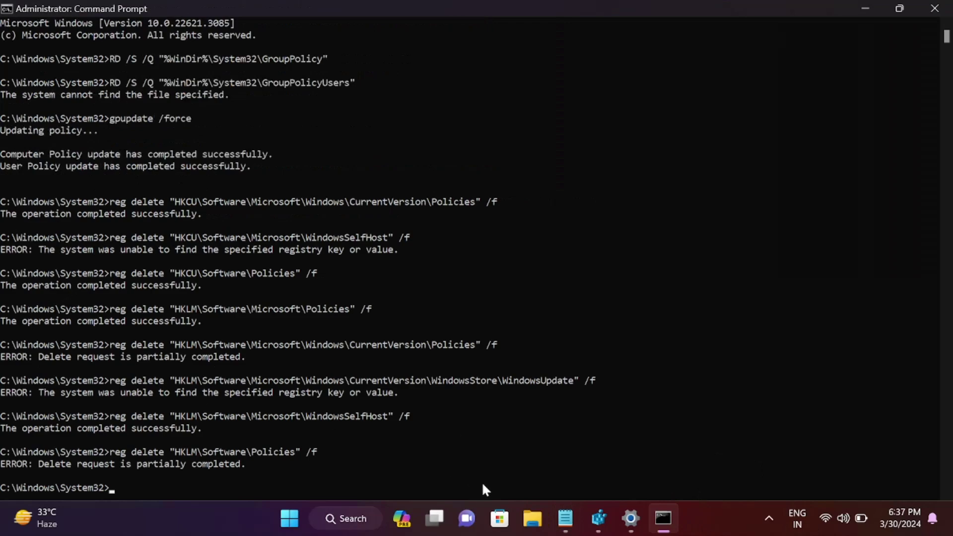
Step: Run the reg delete command for WOW6432Node Microsoft\Policies
left_click(566, 518)
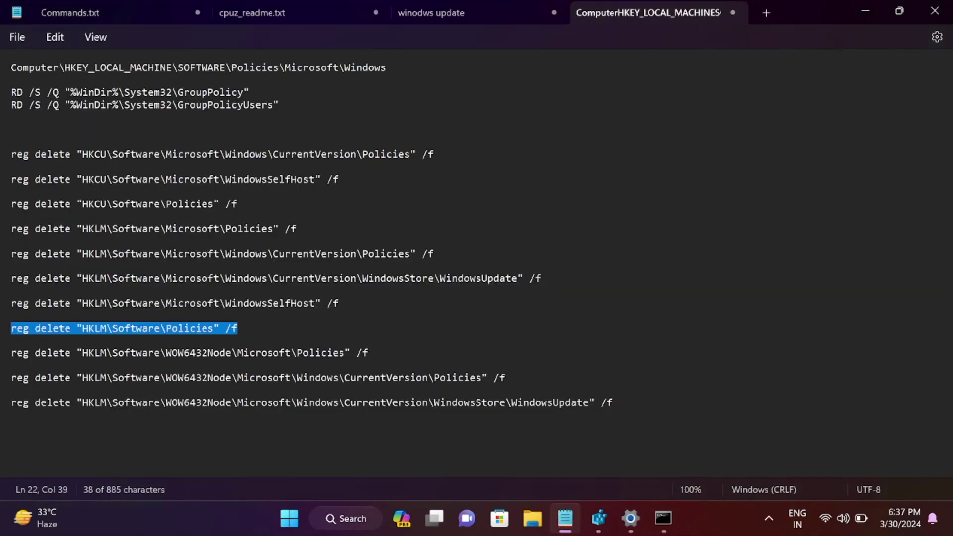
left_click_drag(369, 354, 2, 351)
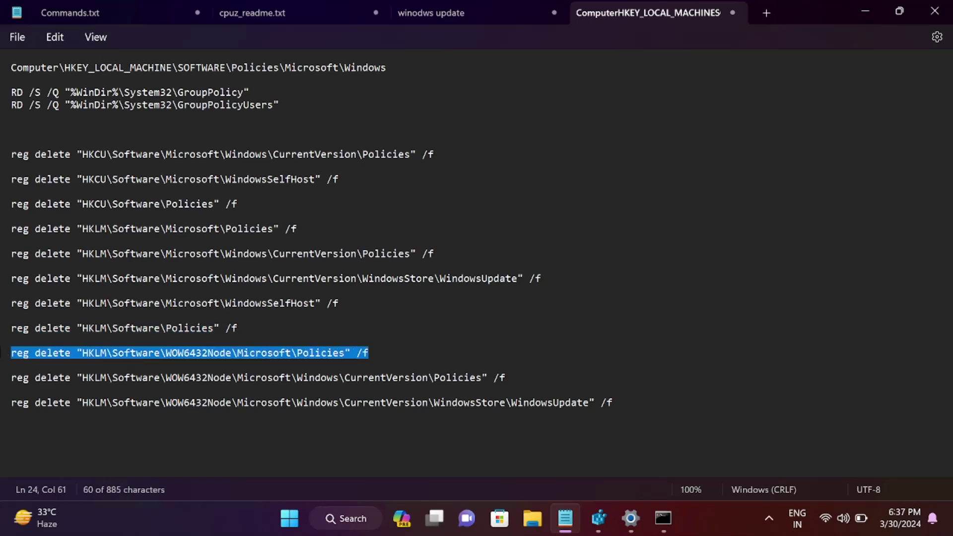
left_click(664, 518)
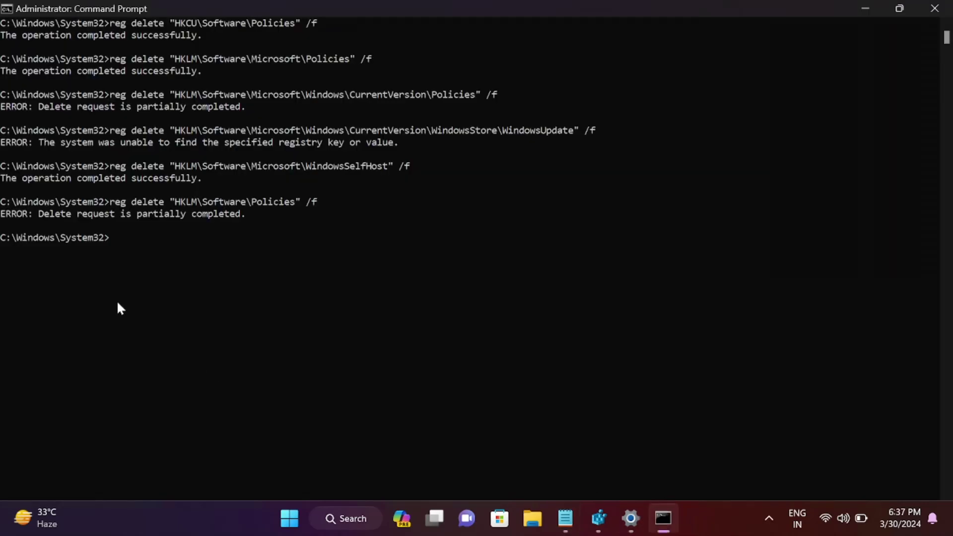
type("reg delete \"HKLM\\Software\\WOW6432Node\\Microsoft\\Policies\" /f")
key("Return")
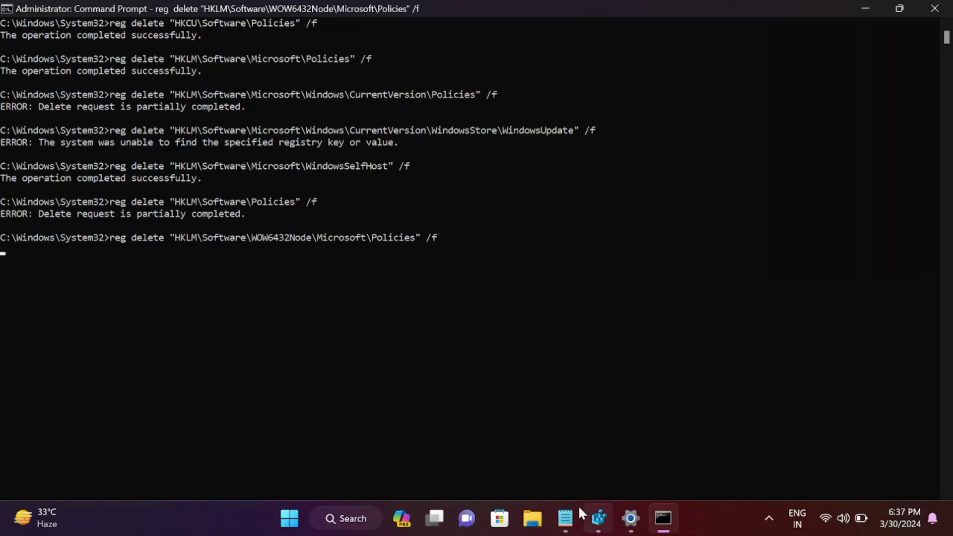
Step: Run the reg delete command for WOW6432Node CurrentVersion\Policies
key("alt+Tab")
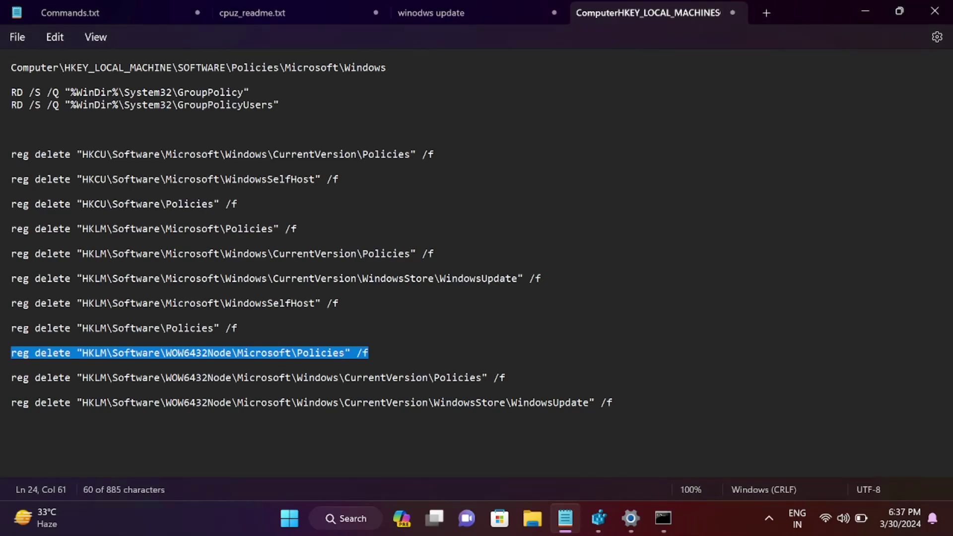
left_click_drag(505, 379, 2, 383)
key("ctrl+c")
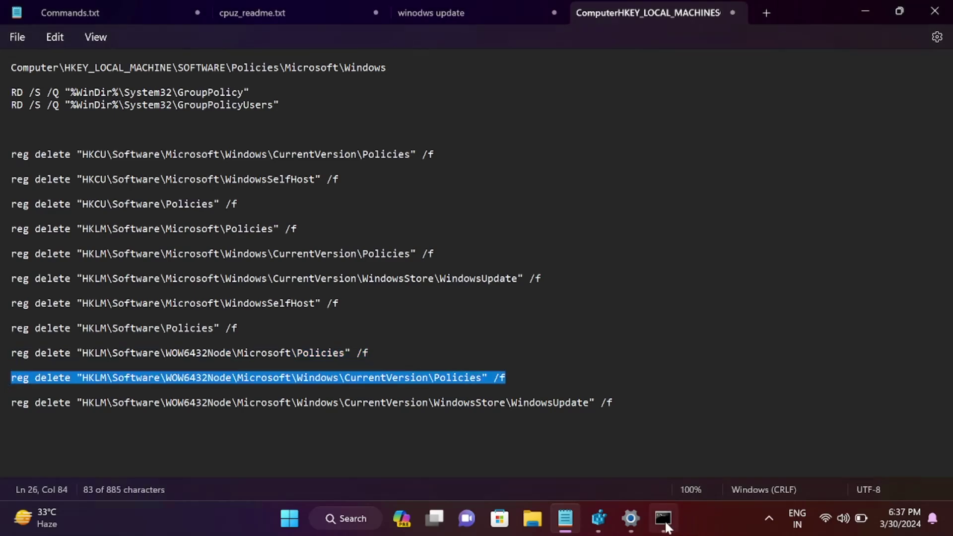
key("alt+Tab")
scroll(149, 378, "down", 5)
key("ctrl+v")
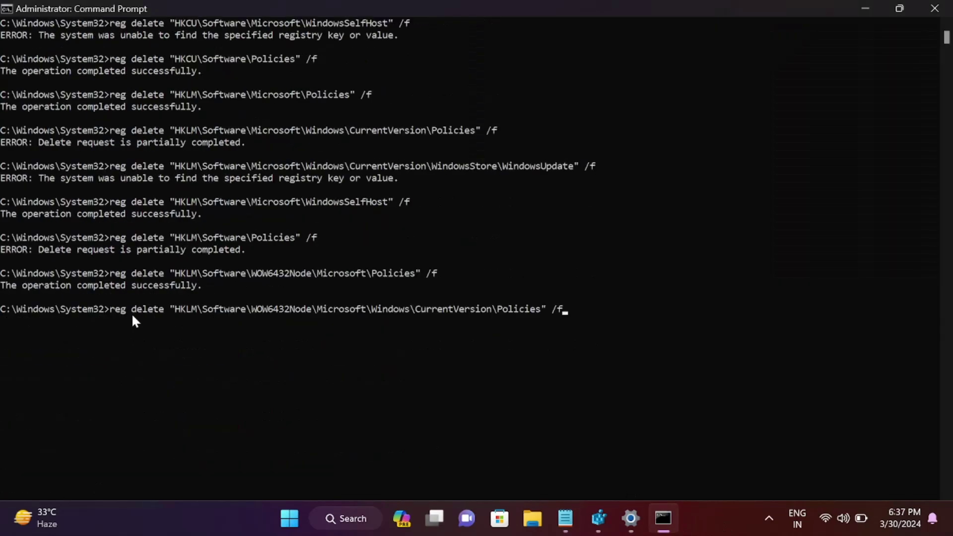
key("Return")
scroll(397, 393, "down", 5)
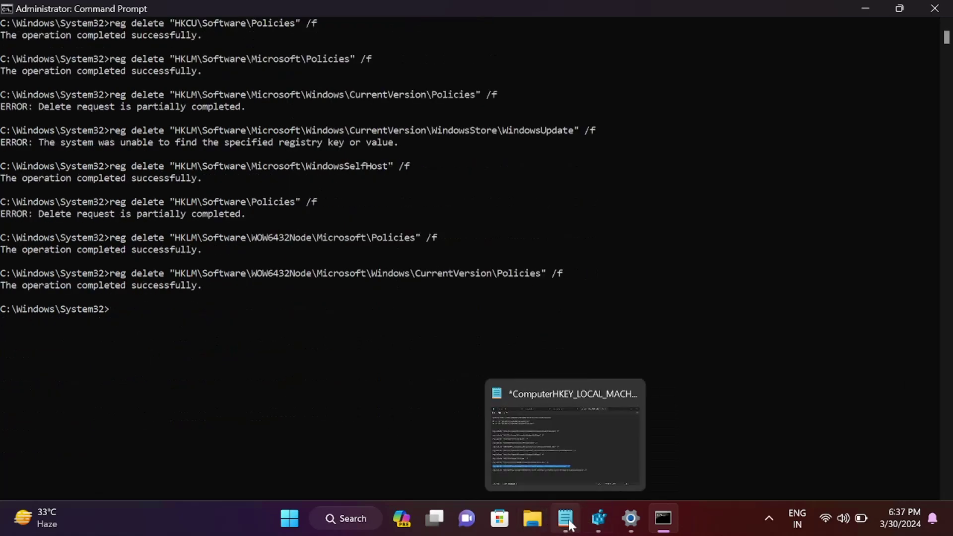
left_click(532, 507)
Step: Run the final WOW6432Node WindowsStore\WindowsUpdate delete, which reports the key not found
left_click(565, 519)
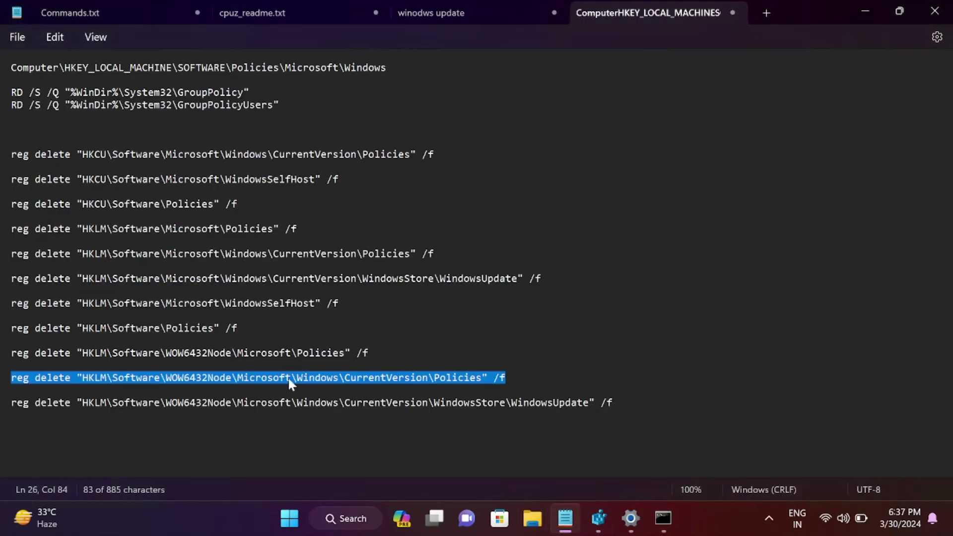
left_click_drag(618, 403, 8, 410)
key("super+c")
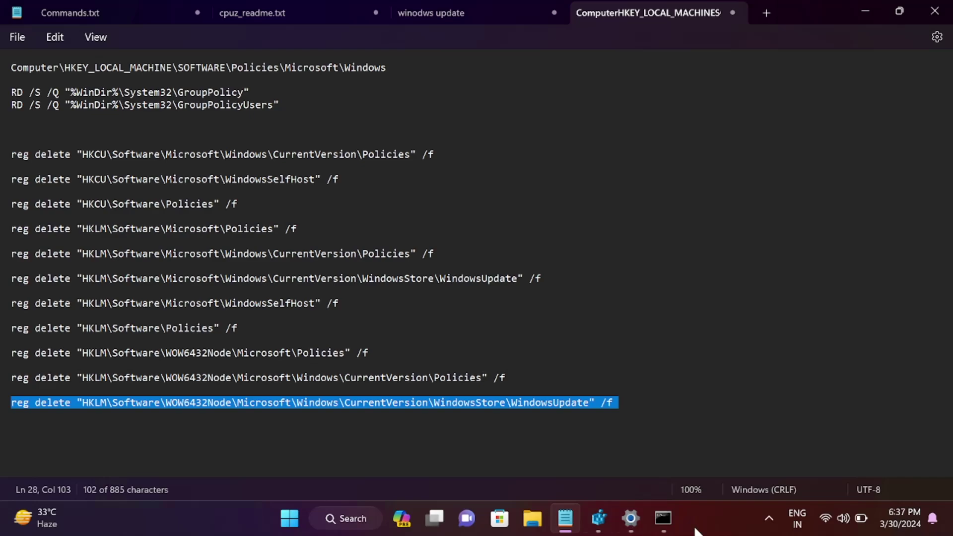
left_click(663, 519)
scroll(124, 298, "down", 4)
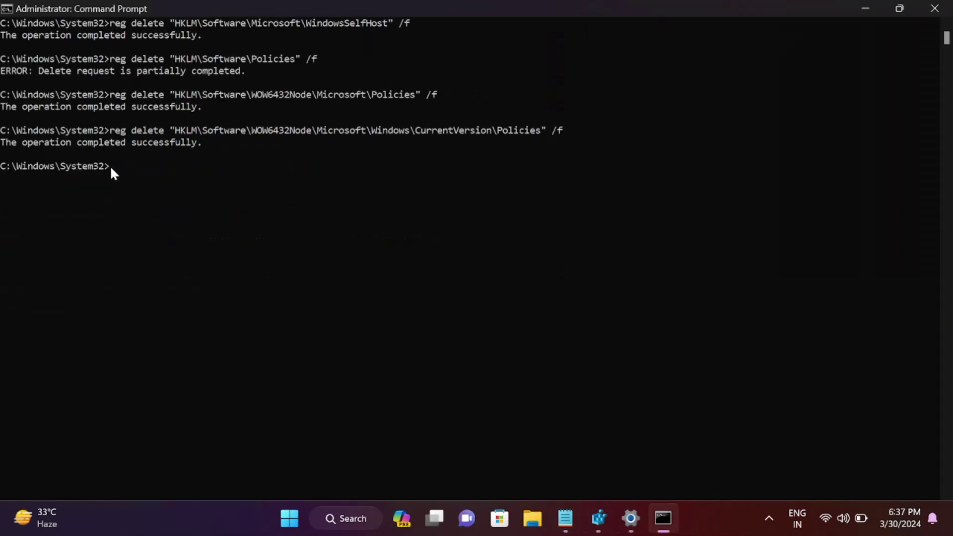
right_click(151, 223)
key("Return")
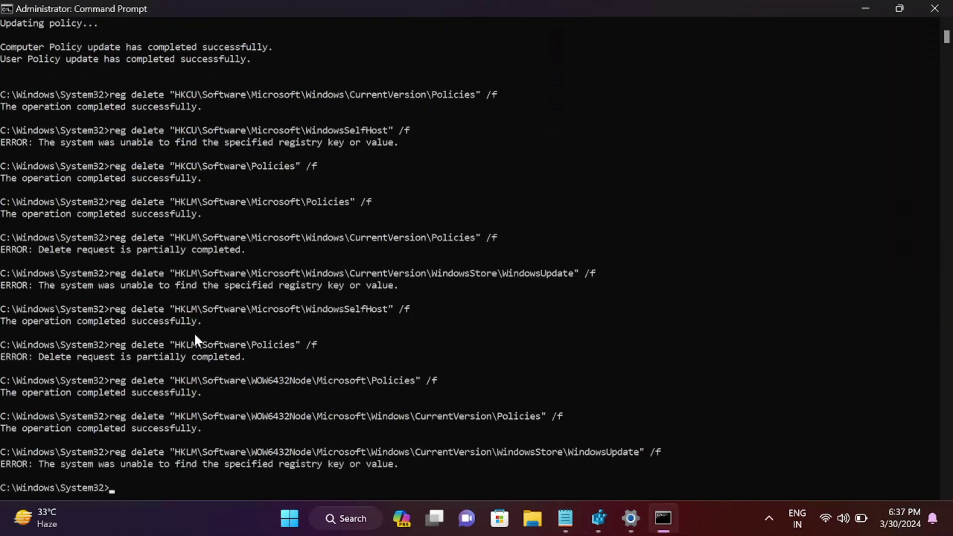
scroll(194, 335, "down", 5)
Step: Close Command Prompt, minimize Notepad, and launch Task Manager from the taskbar menu
left_click(934, 9)
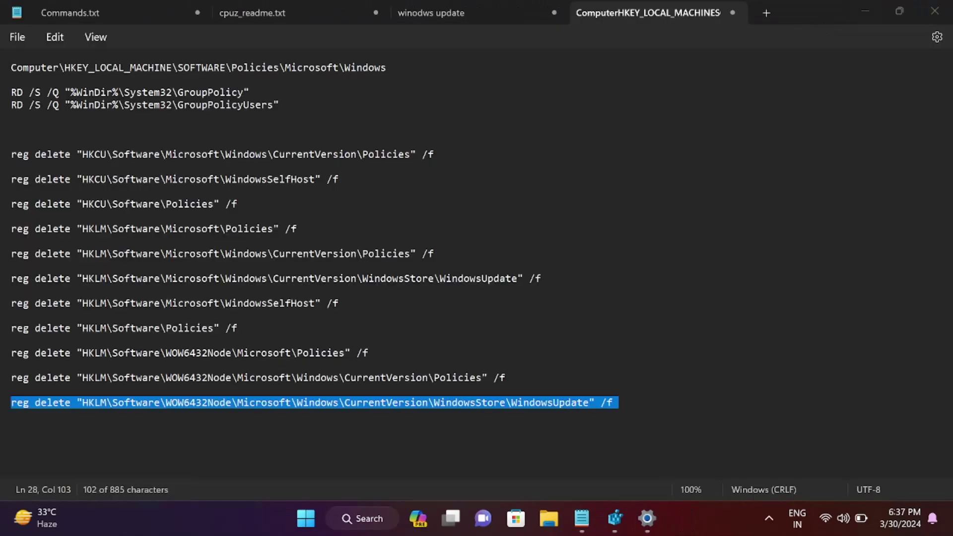
left_click(864, 4)
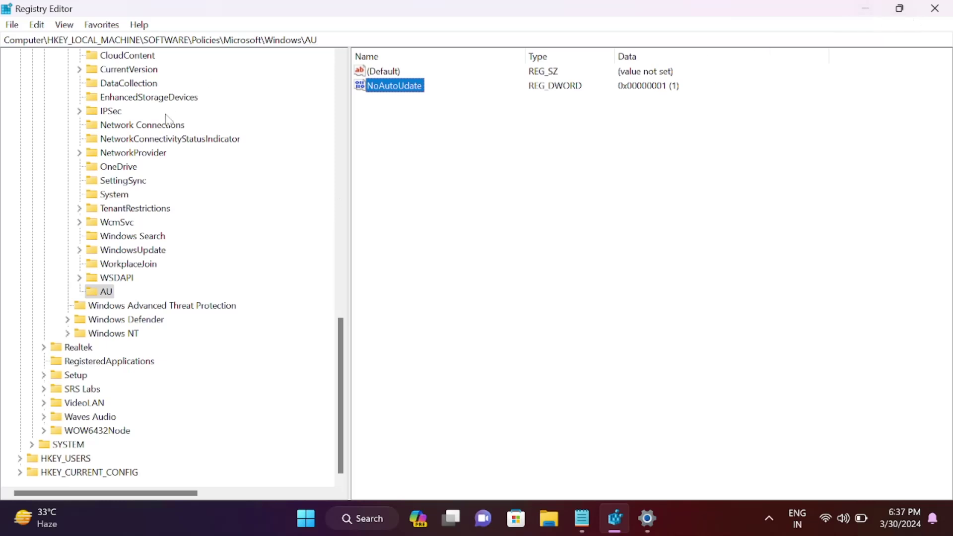
right_click(681, 508)
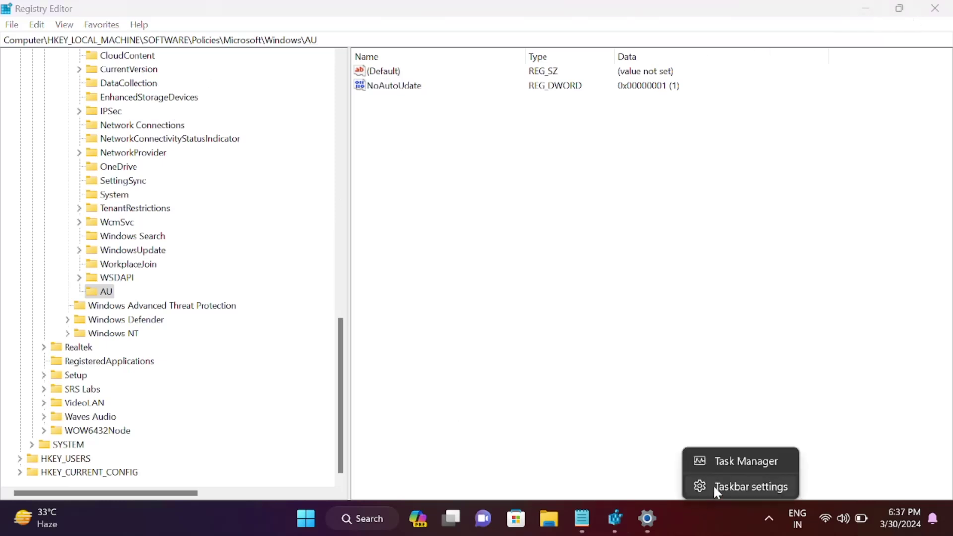
left_click(731, 462)
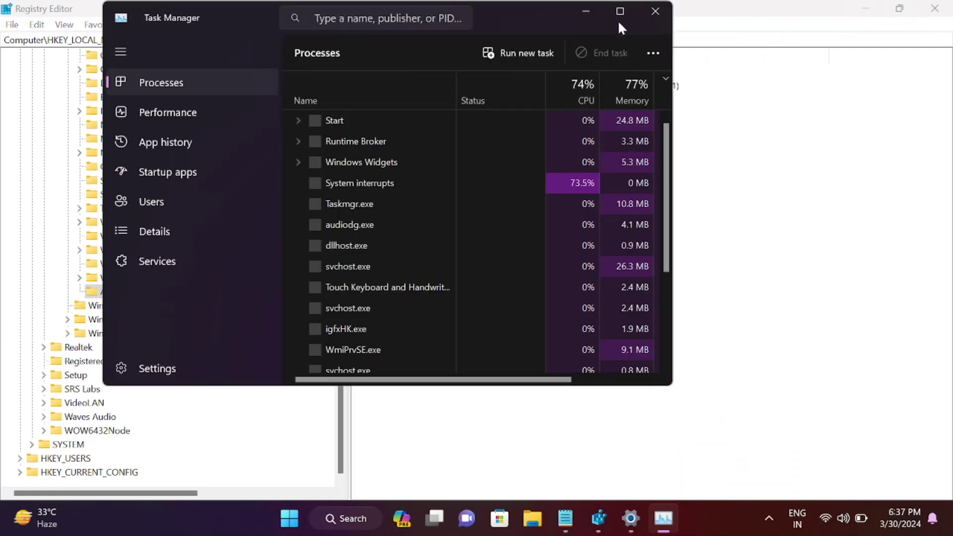
Step: Maximize Task Manager and restart the Windows Explorer process from the Processes list
left_click(618, 12)
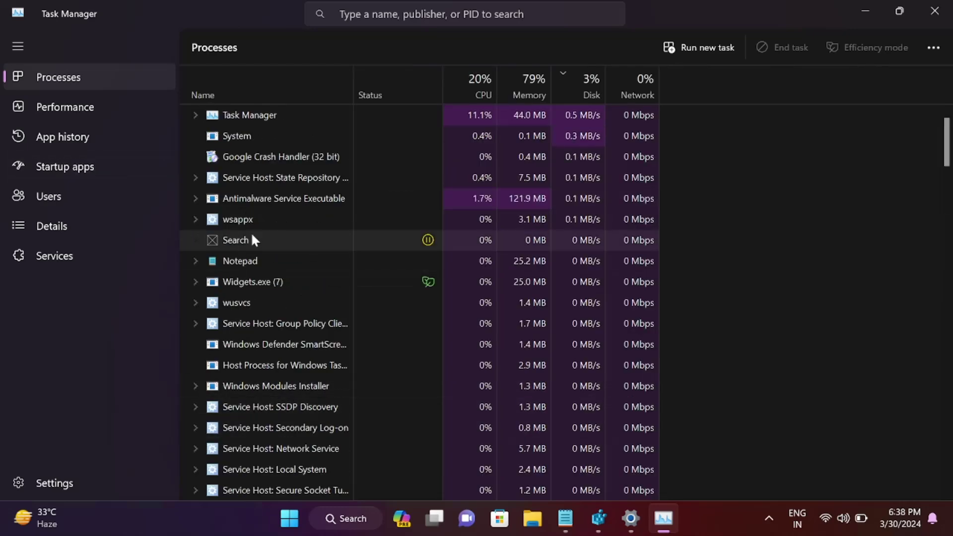
scroll(253, 238, "down", 5)
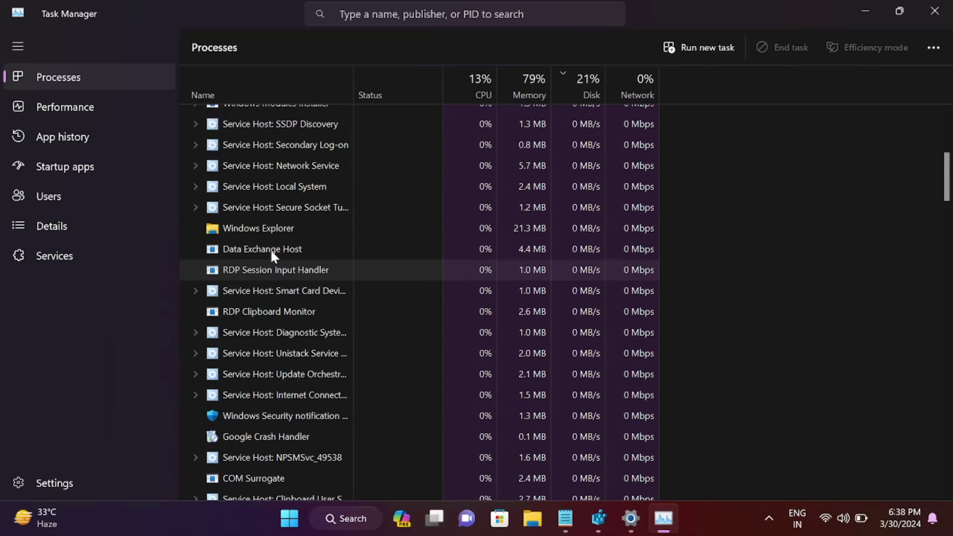
right_click(266, 228)
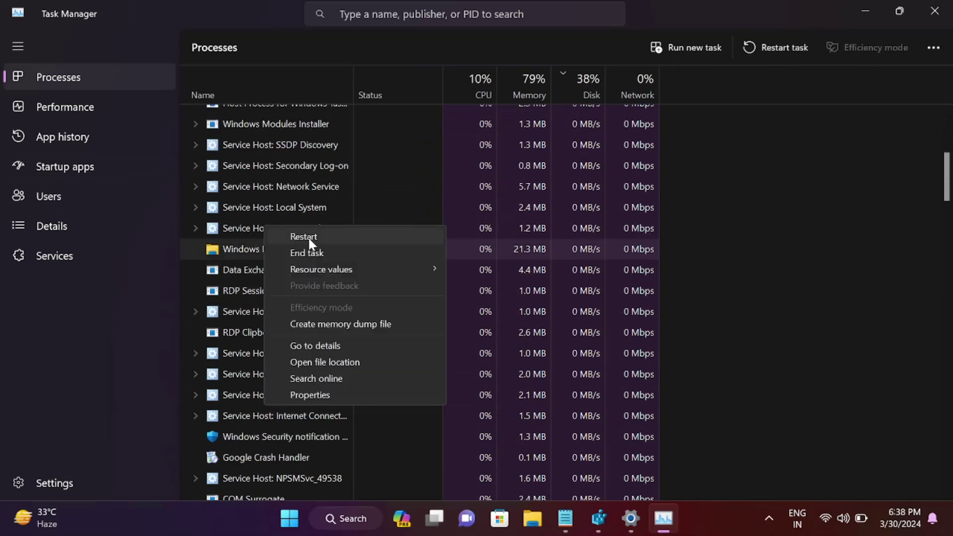
left_click(307, 236)
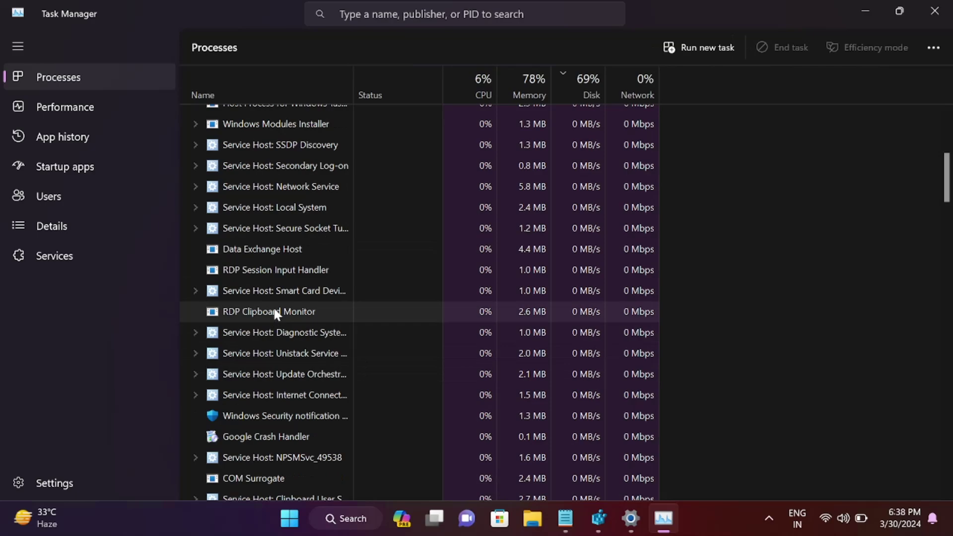
scroll(274, 314, "up", 2)
scroll(275, 312, "up", 5)
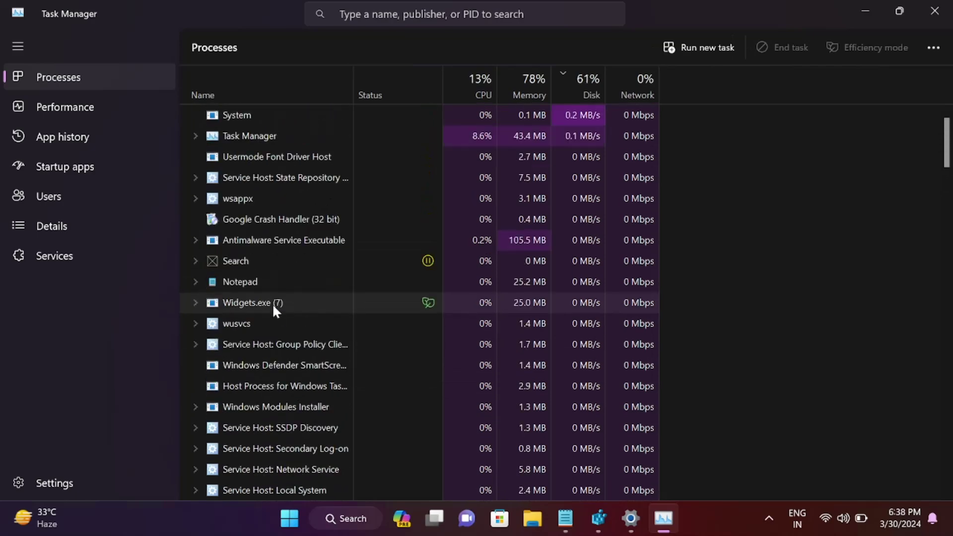
Step: Close Registry Editor, copy the registry path from Notepad, and relaunch regedit as administrator
left_click(599, 520)
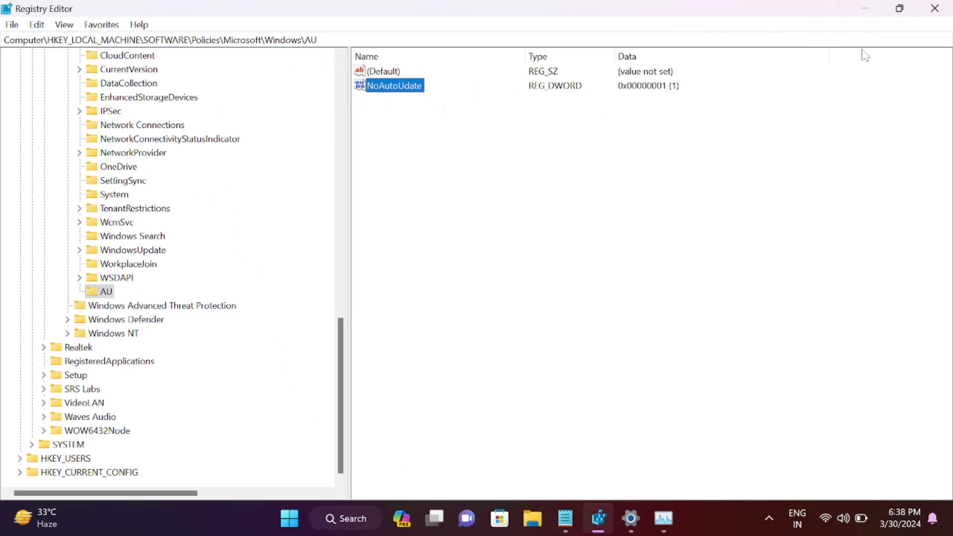
left_click(935, 8)
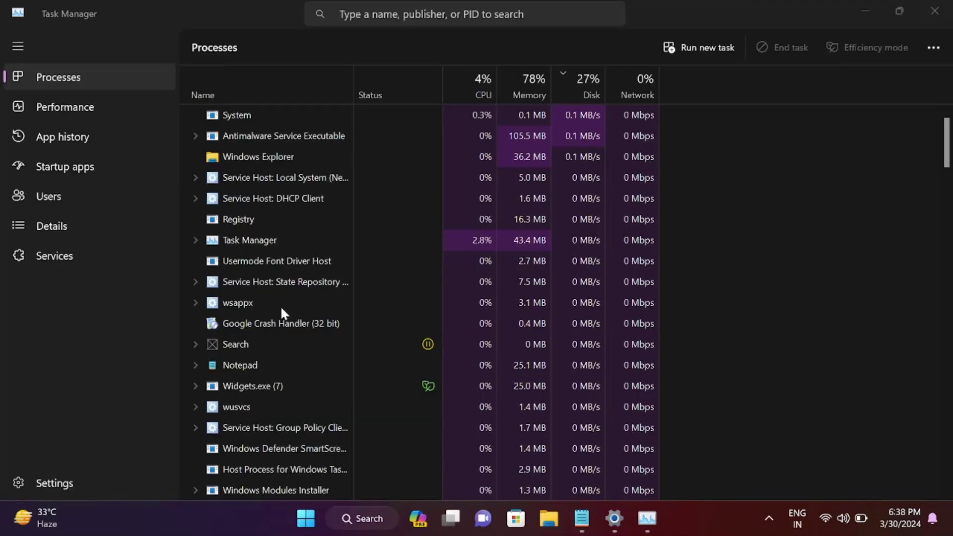
left_click(582, 519)
left_click_drag(386, 67, 3, 67)
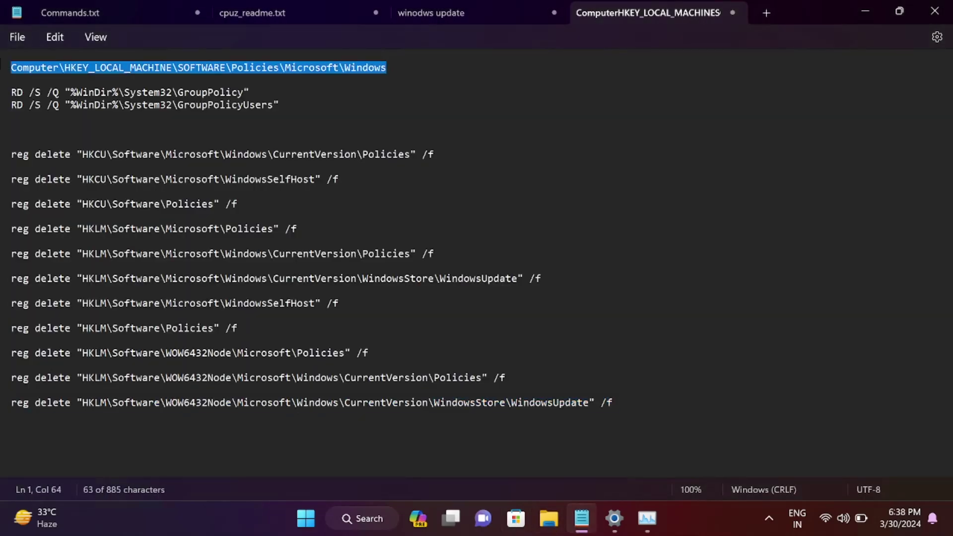
key("super+r")
type("re")
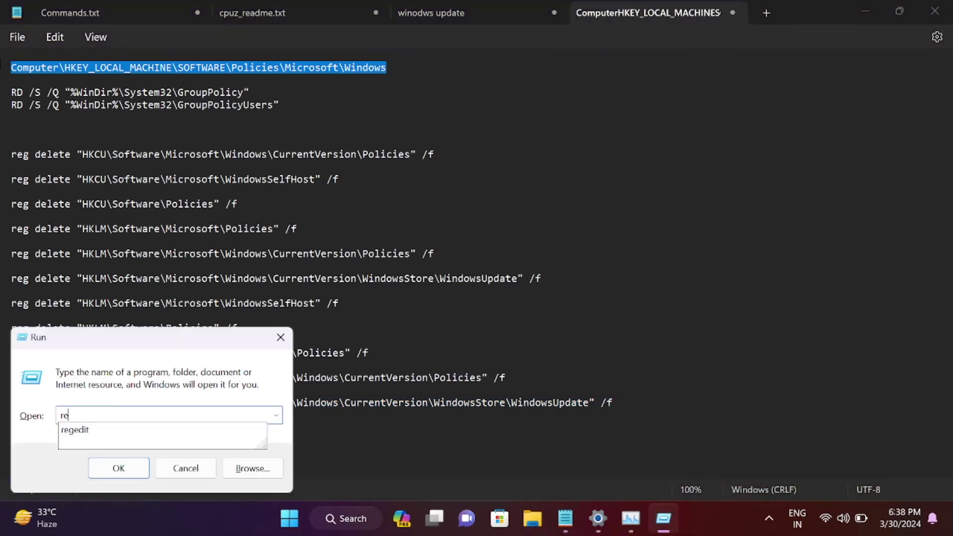
key("Down")
key("Return")
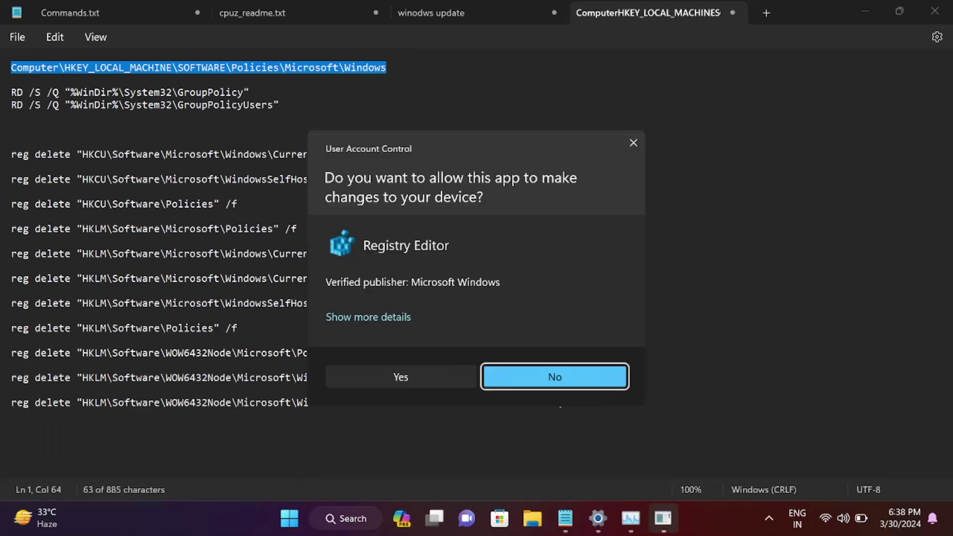
left_click(413, 380)
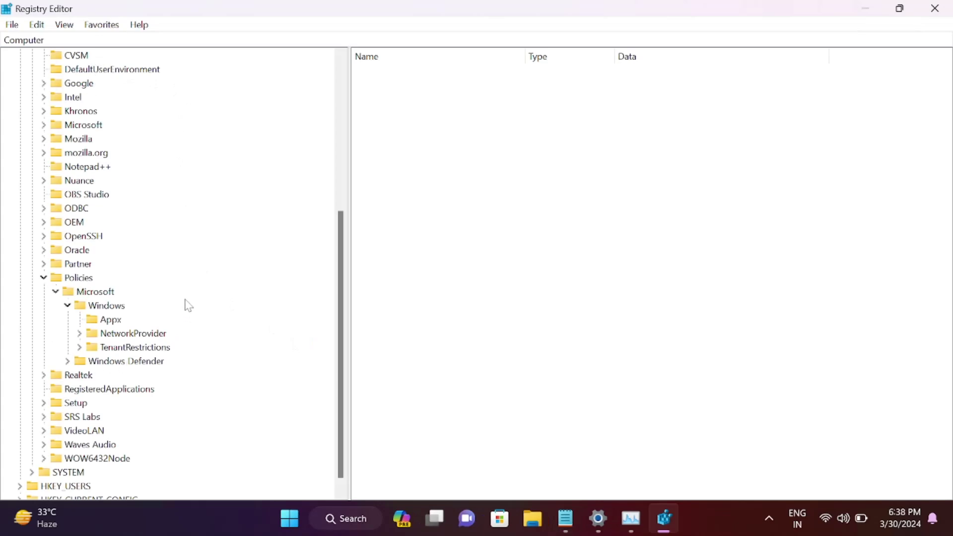
Step: Verify the AU key is gone under Policies\Microsoft\Windows, then close Registry Editor
scroll(103, 318, "down", 1)
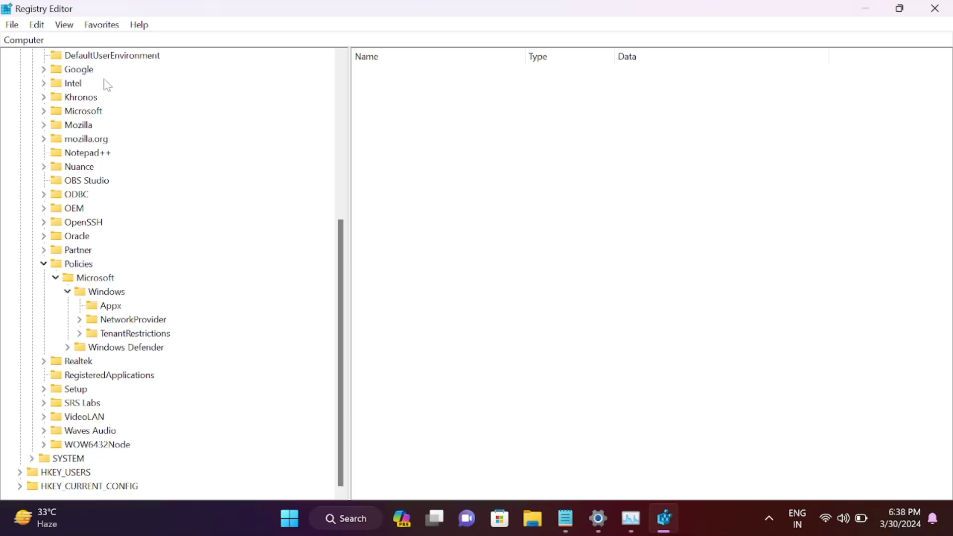
left_click(99, 293)
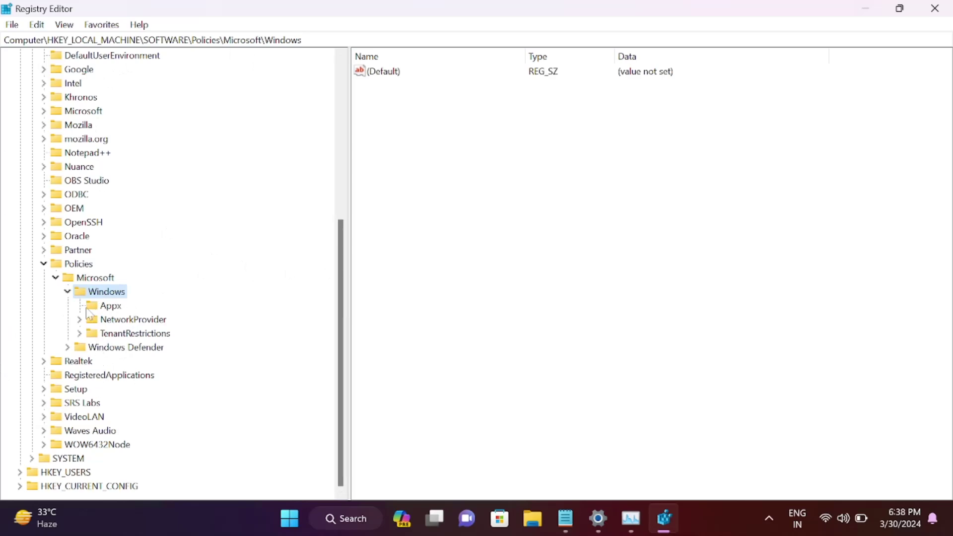
left_click_drag(302, 39, 4, 40)
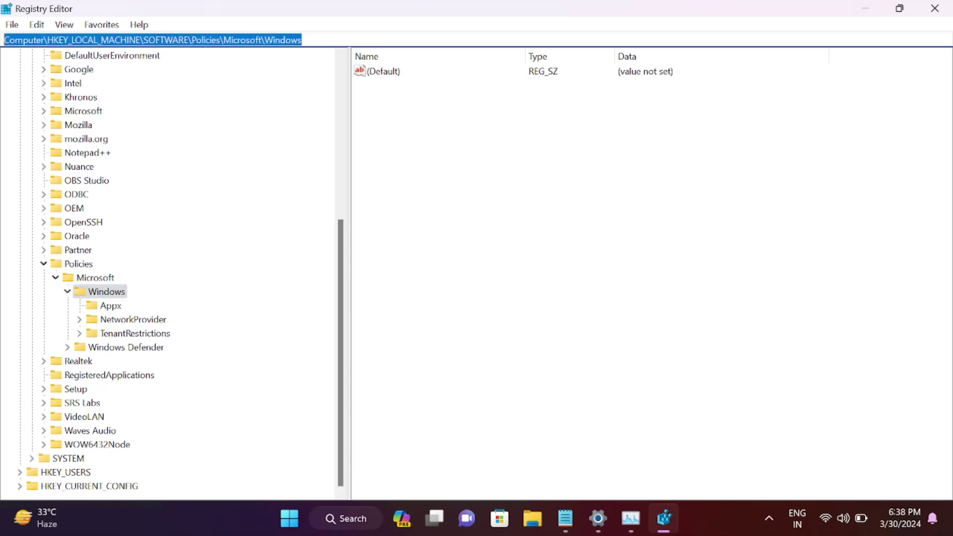
left_click(2, 48)
left_click(4, 55)
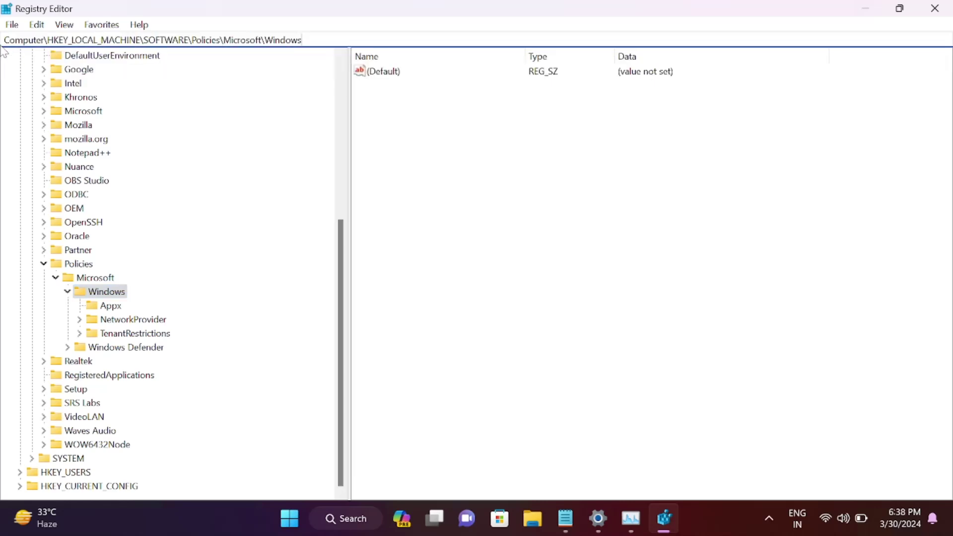
scroll(126, 313, "up", 7)
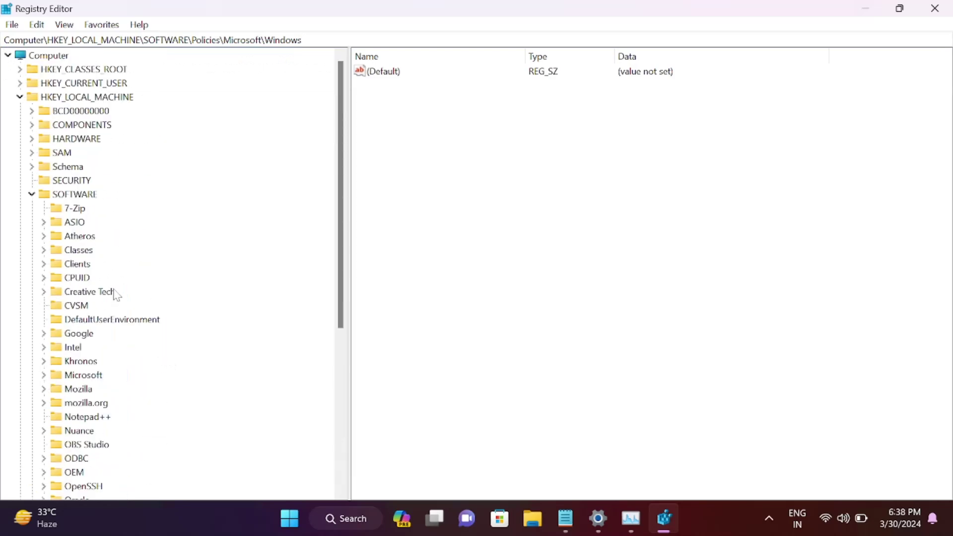
scroll(159, 322, "down", 6)
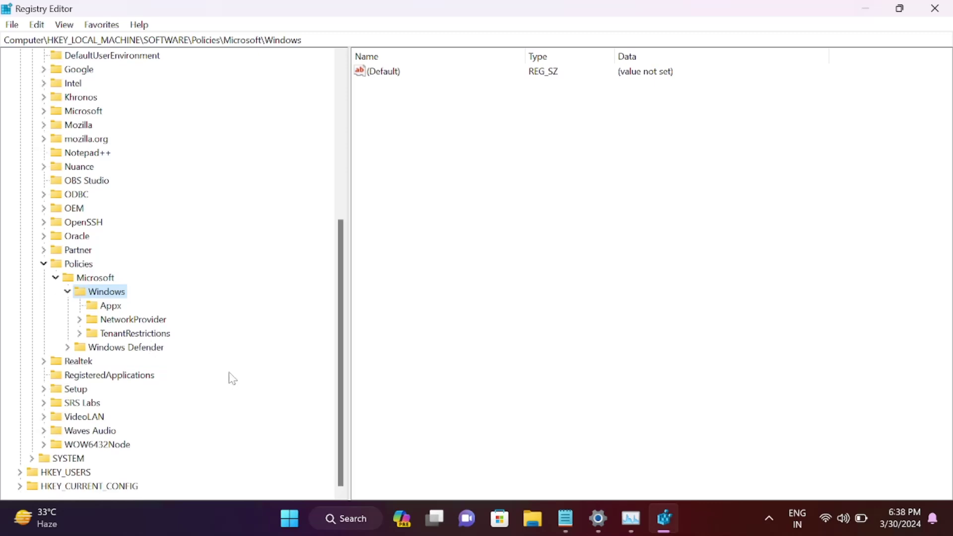
left_click(935, 8)
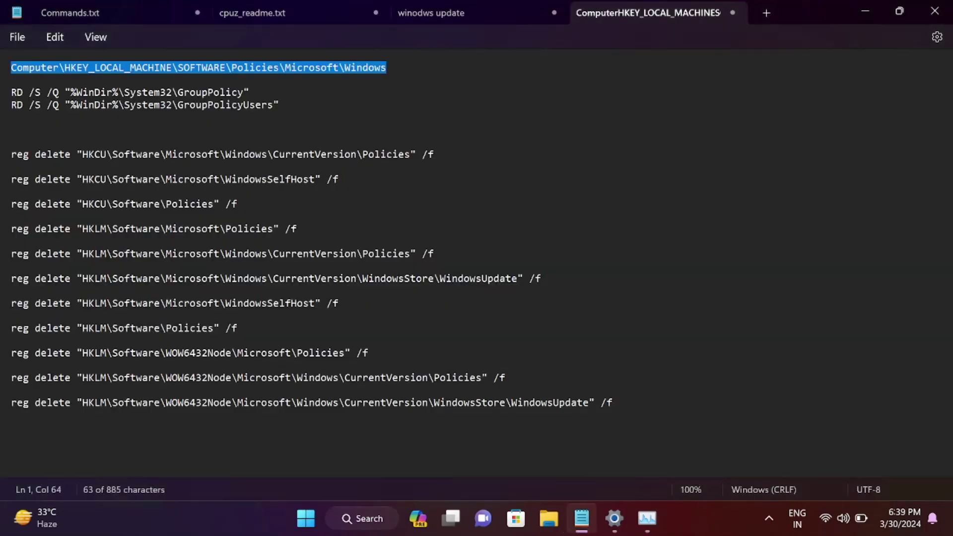
Step: Minimize Notepad, close Task Manager, and open Services via Windows search
left_click(861, 14)
left_click(935, 12)
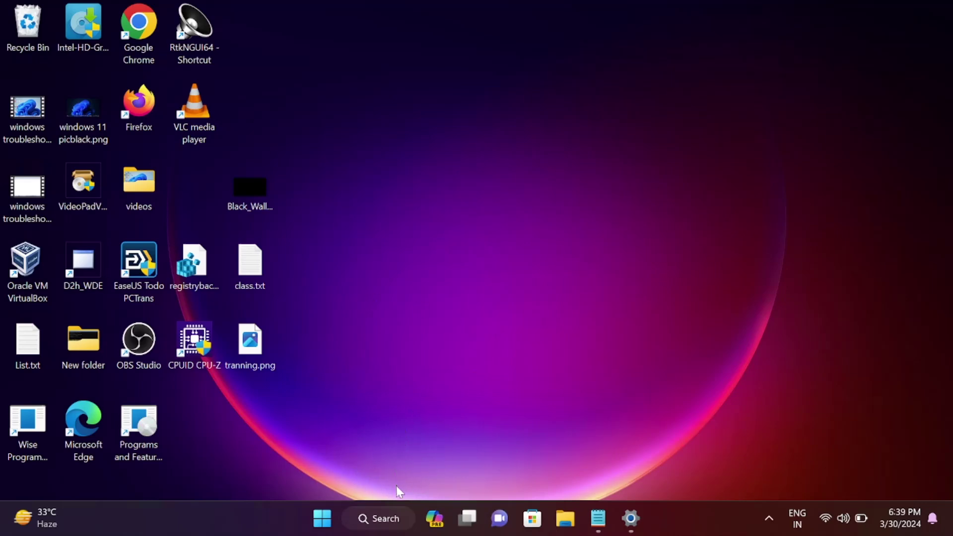
left_click(391, 526)
type("serv")
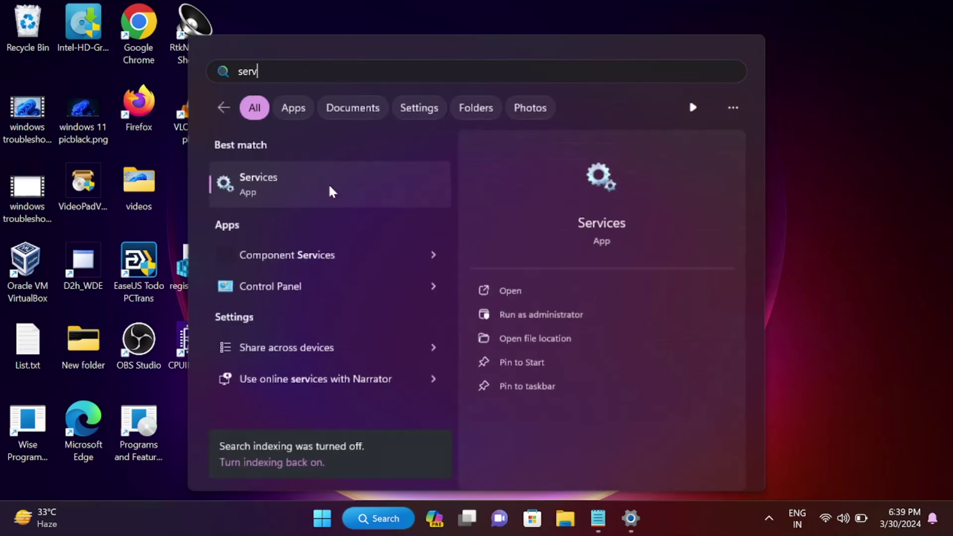
left_click(331, 188)
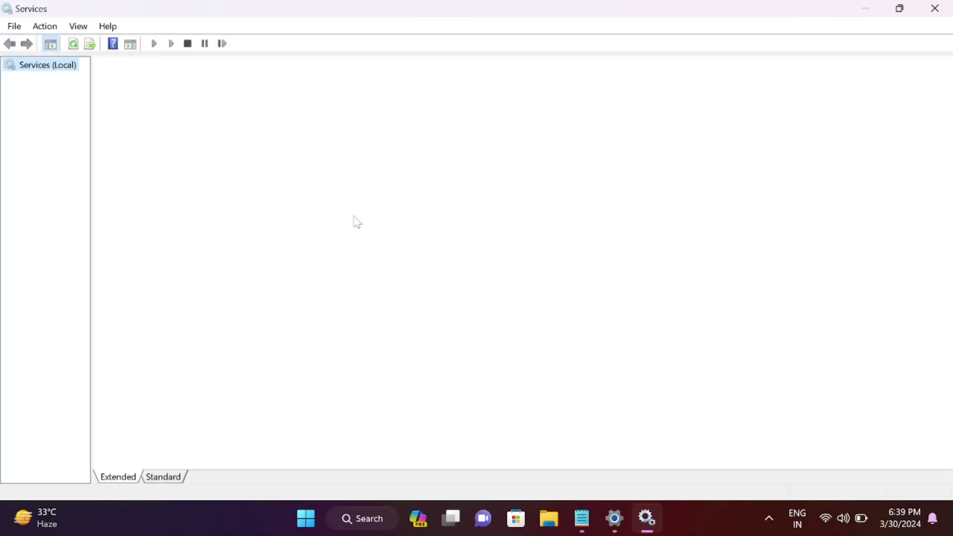
Step: Set the Windows Update service startup type to Automatic and apply it
left_click(352, 243)
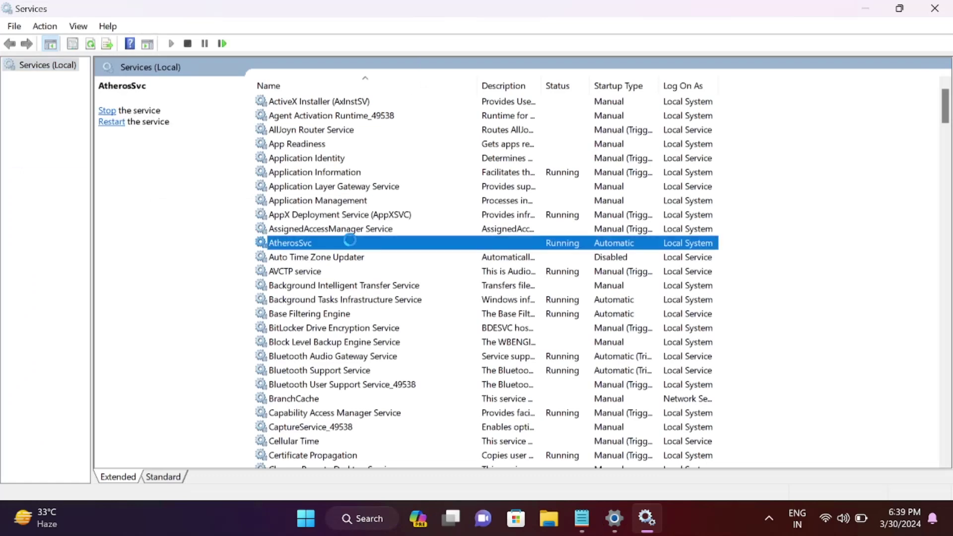
key("w")
key("w")
key("w")
key("w")
key("w")
key("w")
key("w")
key("w")
key("w")
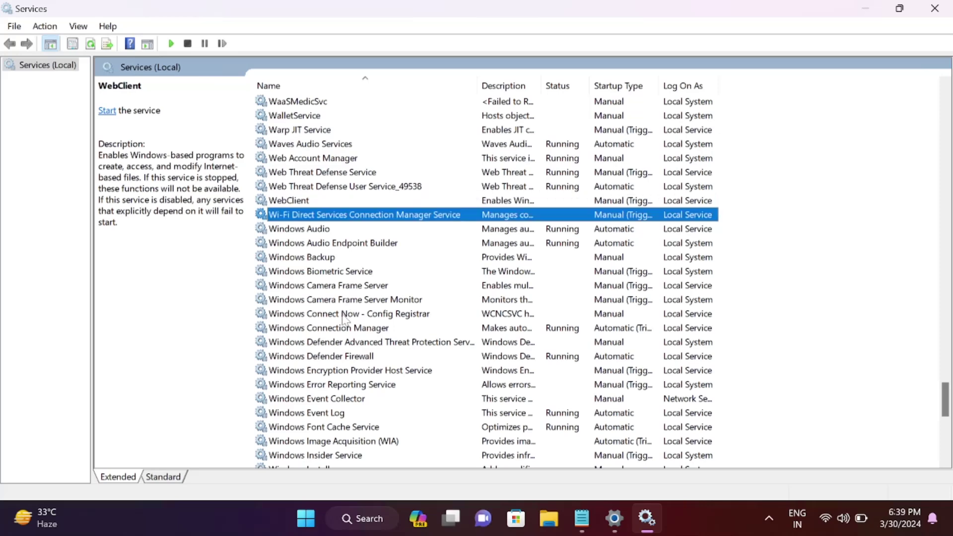
scroll(352, 246, "down", 4)
scroll(348, 377, "down", 2)
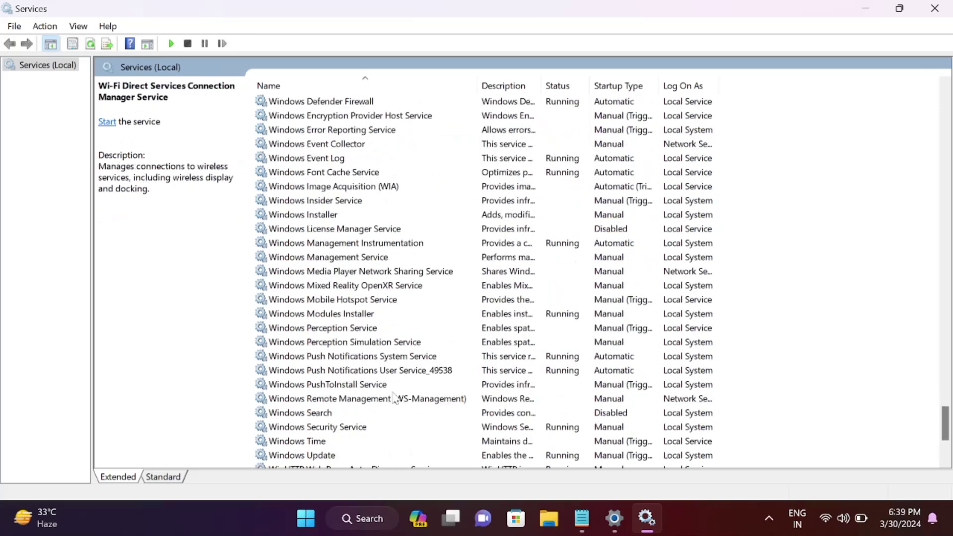
scroll(357, 427, "down", 3)
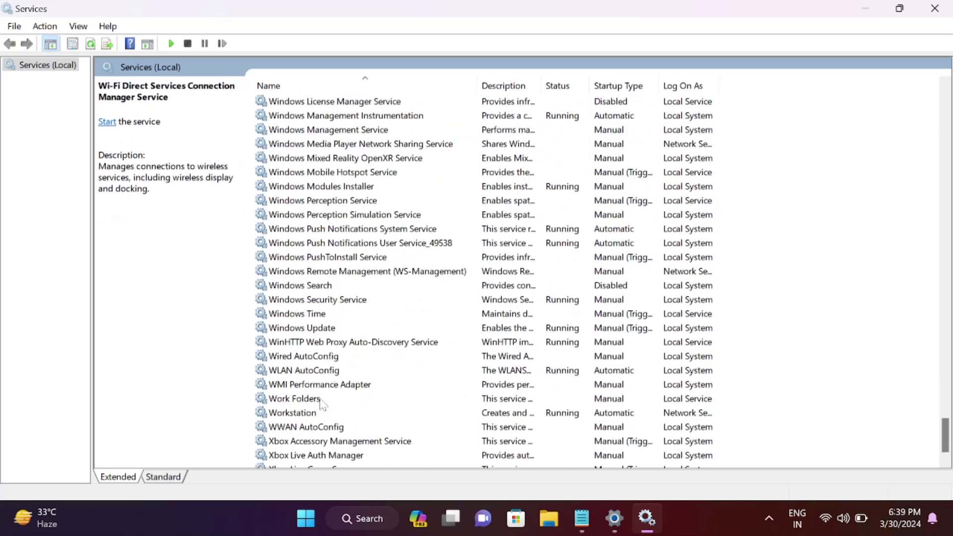
left_click(333, 329)
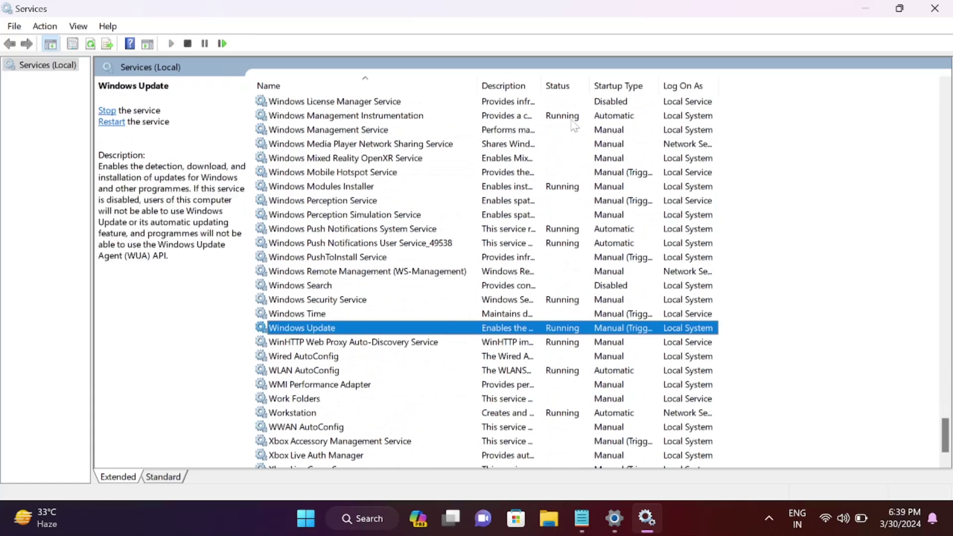
right_click(350, 332)
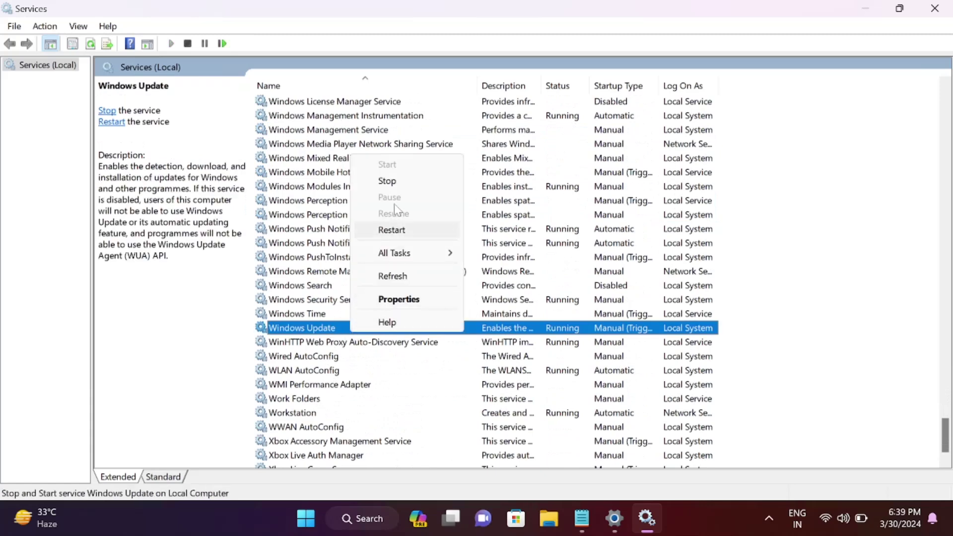
left_click(401, 298)
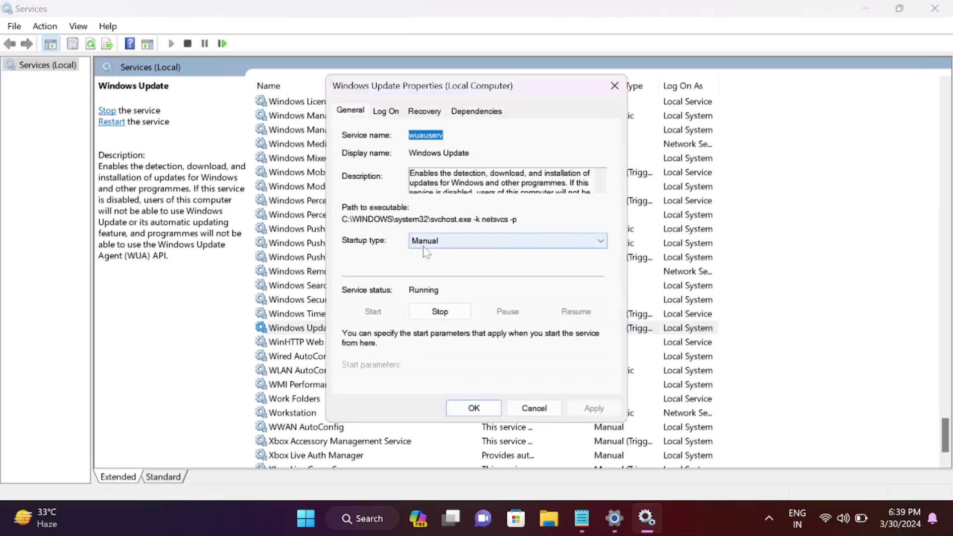
left_click(426, 246)
left_click(449, 263)
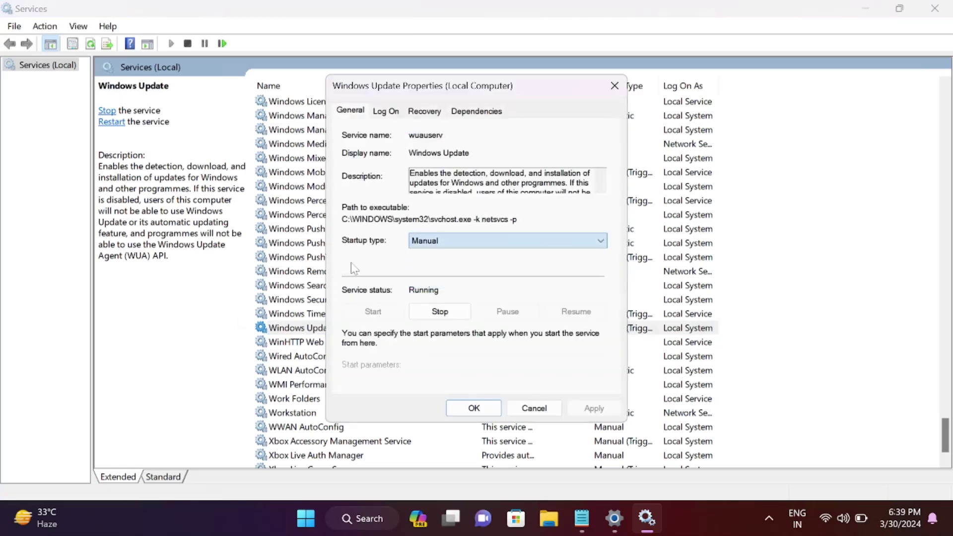
left_click(594, 407)
left_click(474, 408)
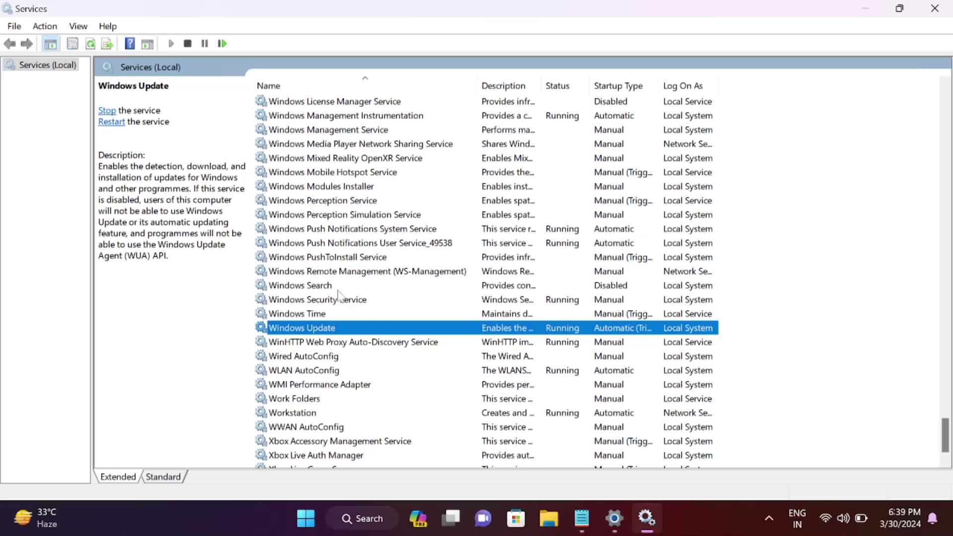
left_click(314, 272)
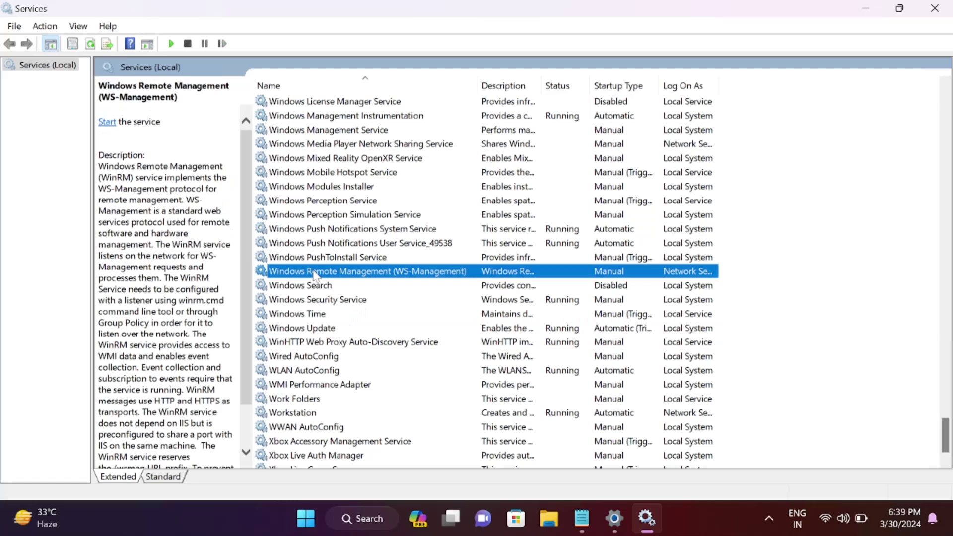
Step: Find and select Connected User Experiences and Telemetry in the Services list
key("t")
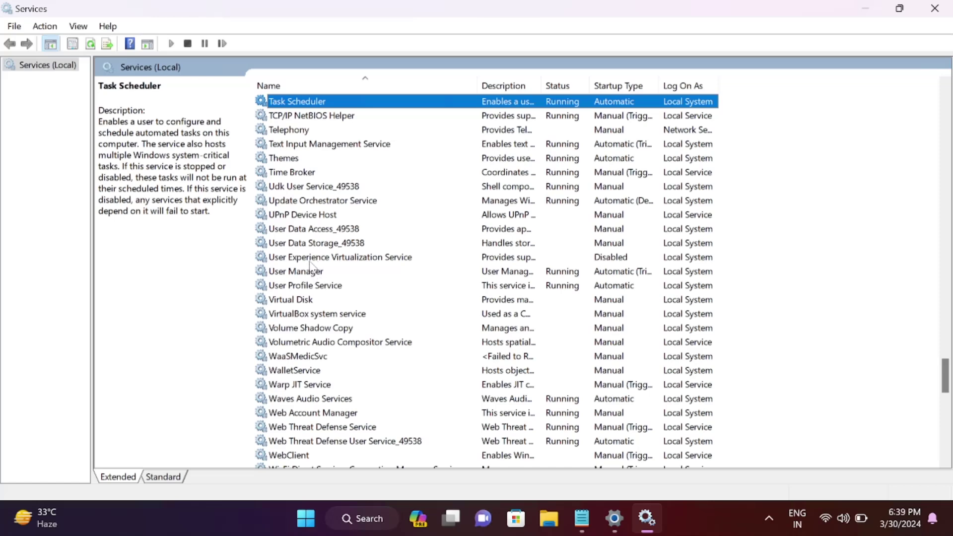
left_click(310, 262)
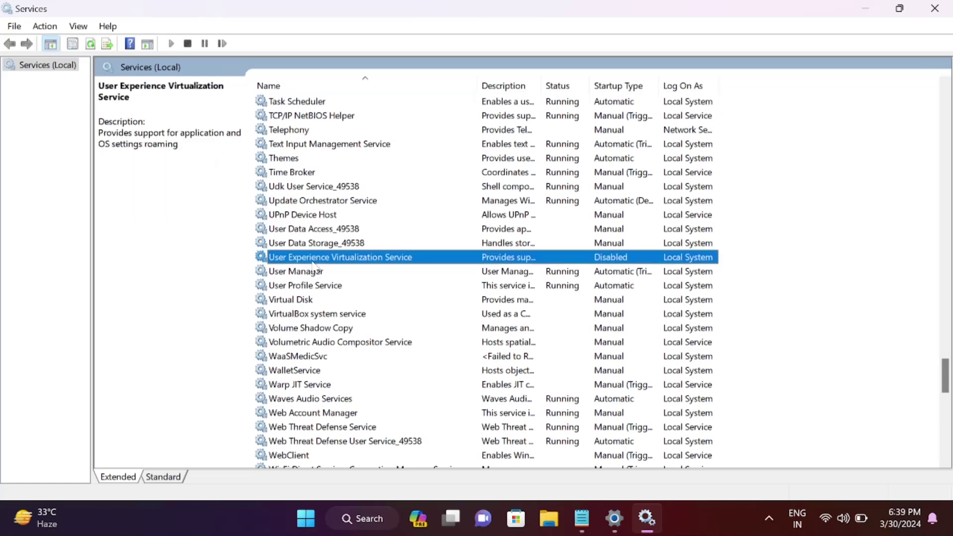
key("Down")
key("Down")
key("u")
key("Down")
key("Down")
key("Down")
key("Down")
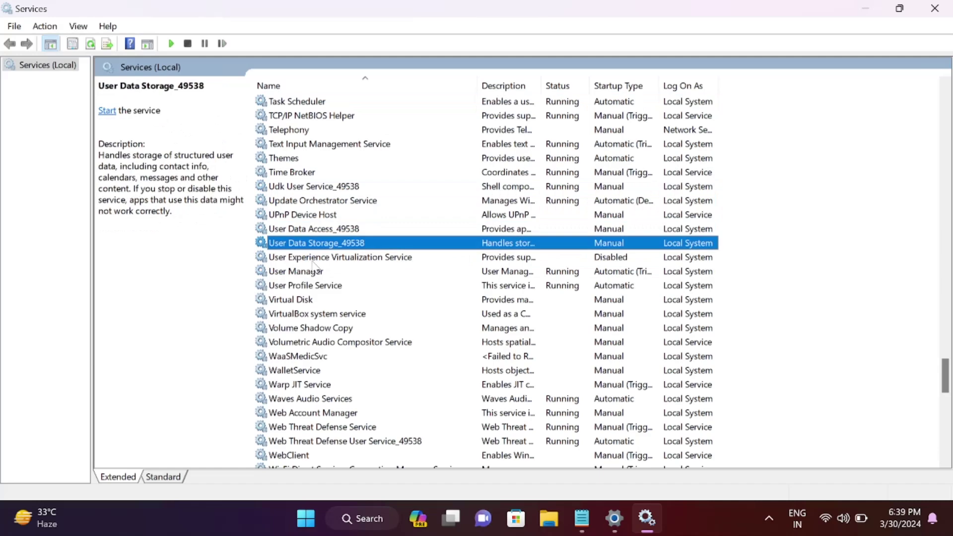
scroll(316, 268, "down", 5)
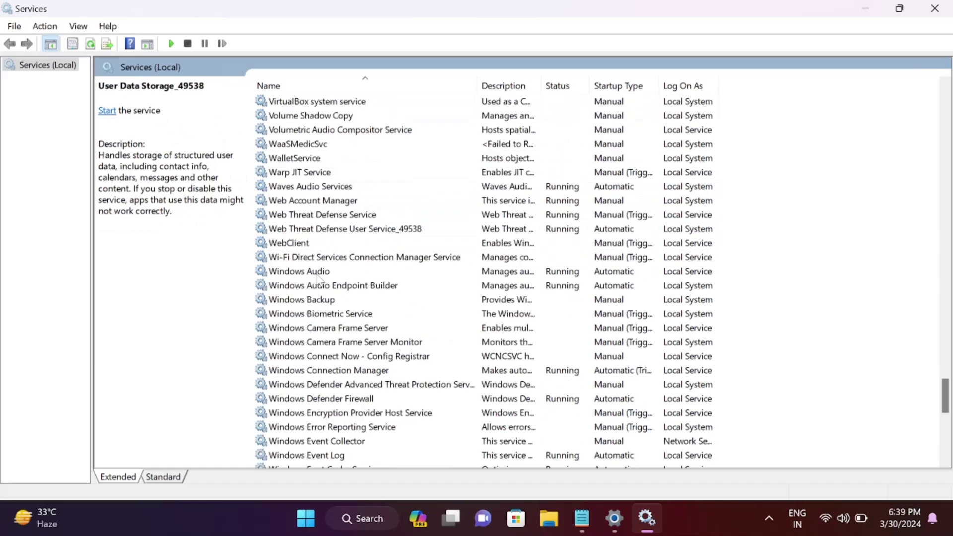
scroll(318, 279, "down", 1)
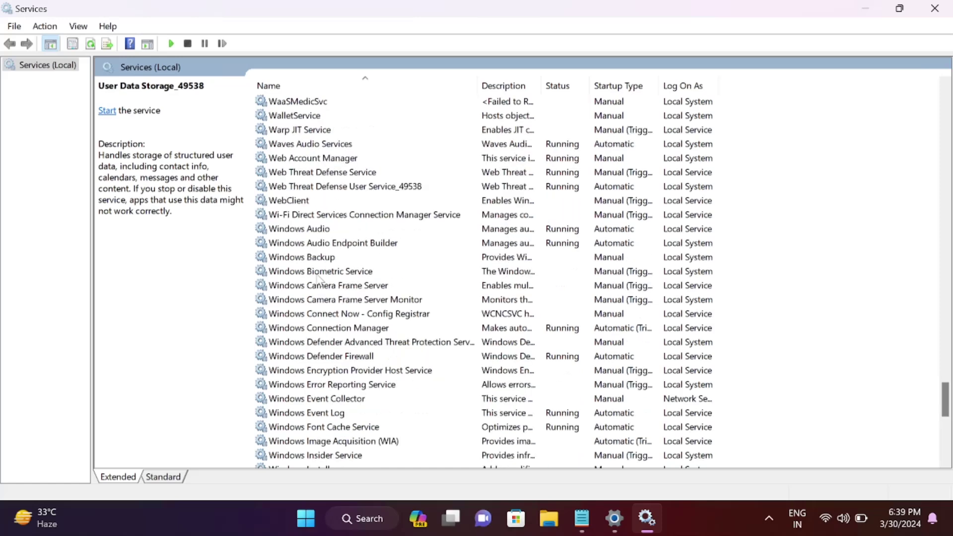
scroll(318, 279, "down", 4)
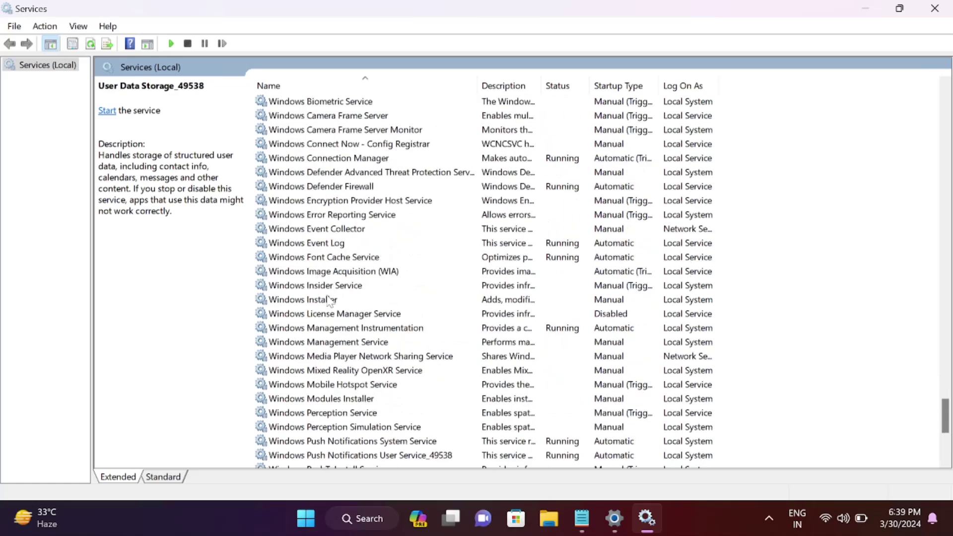
left_click(316, 357)
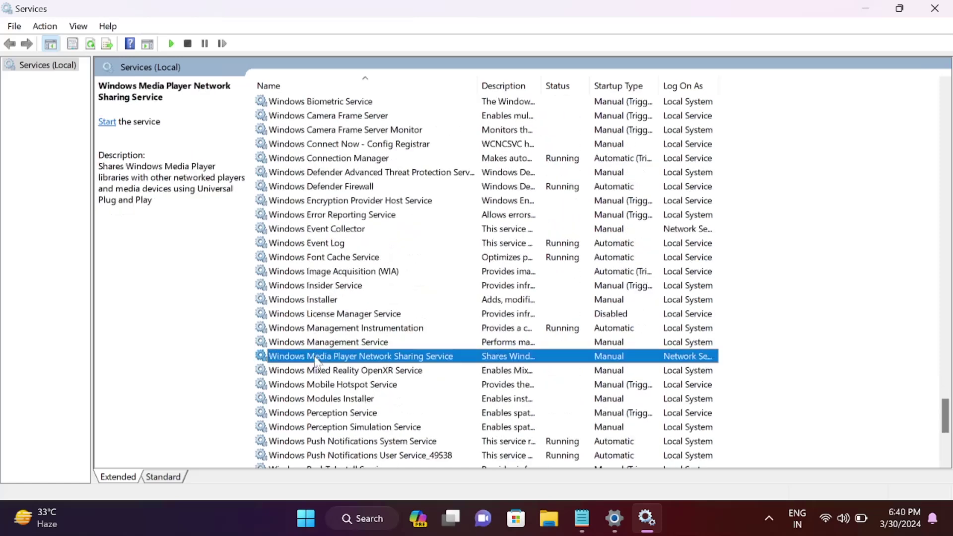
key("c")
key("c")
key("c")
key("c")
key("c")
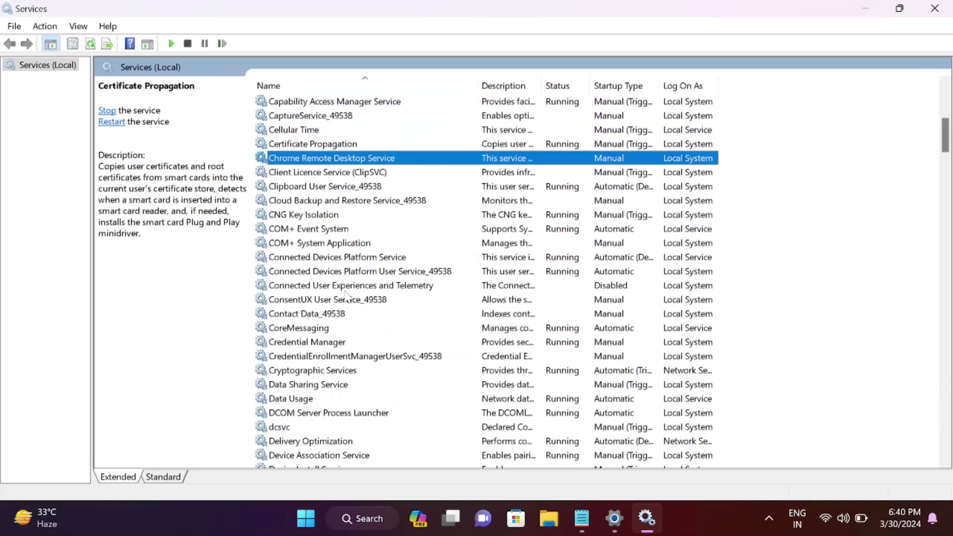
key("c")
key("c")
key("c")
key("c")
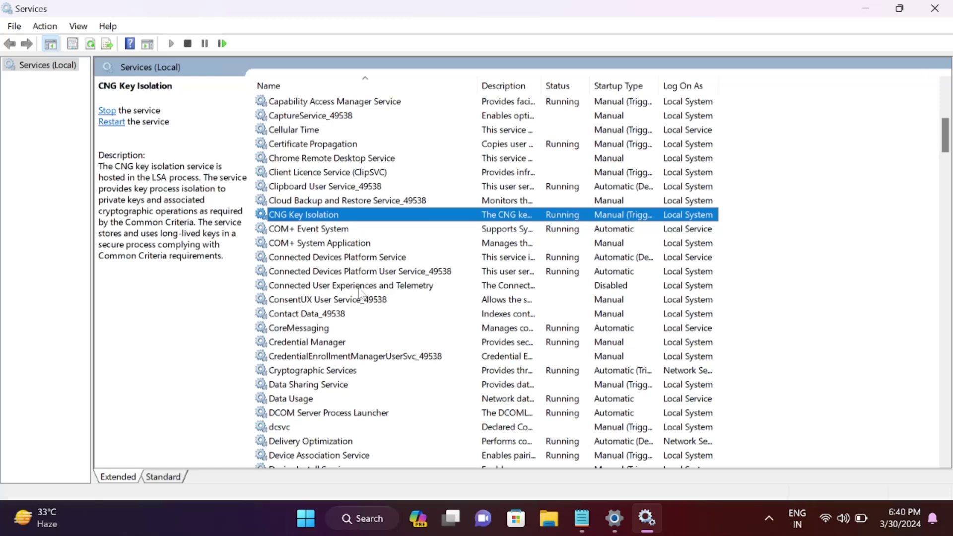
left_click(359, 287)
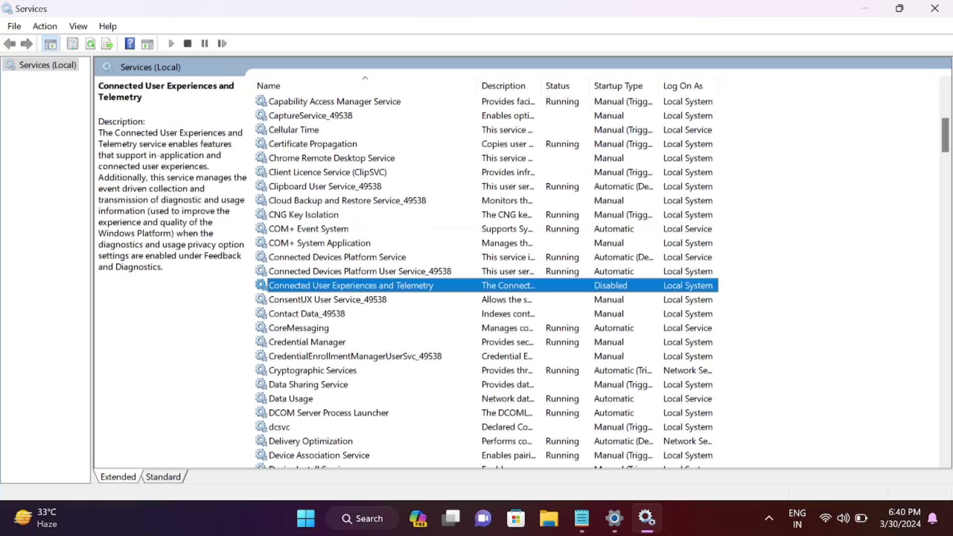
Step: Set the telemetry service startup type to Automatic, apply, and start the service
right_click(421, 286)
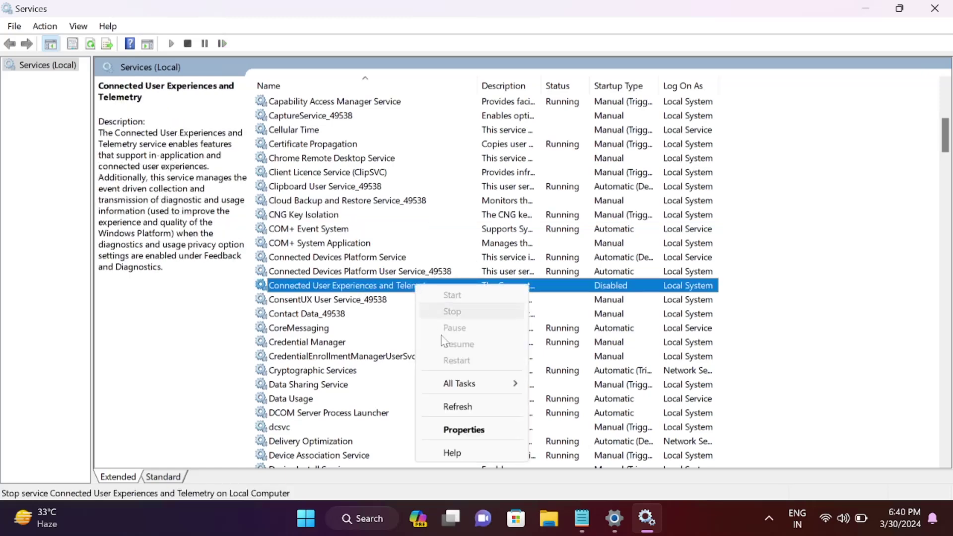
left_click(476, 430)
left_click(432, 241)
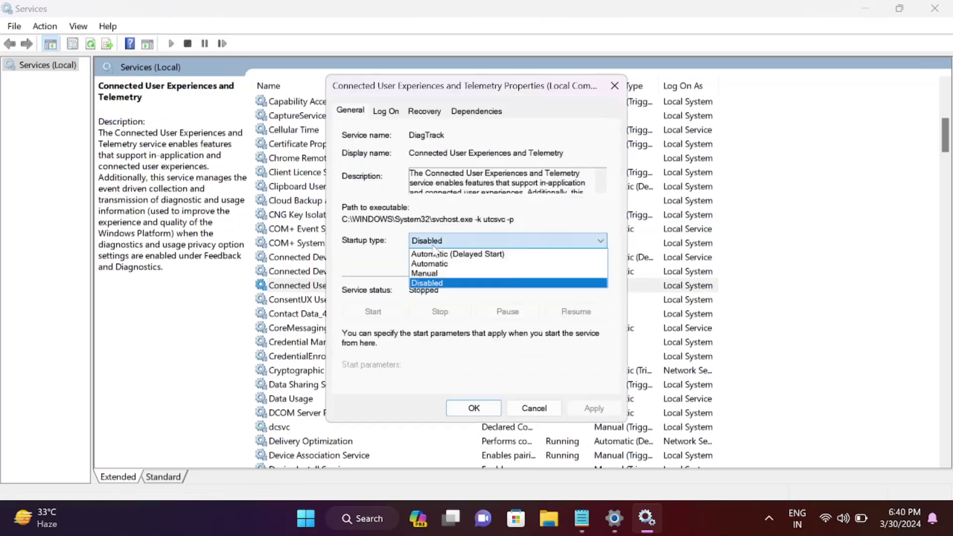
left_click(432, 264)
left_click(593, 408)
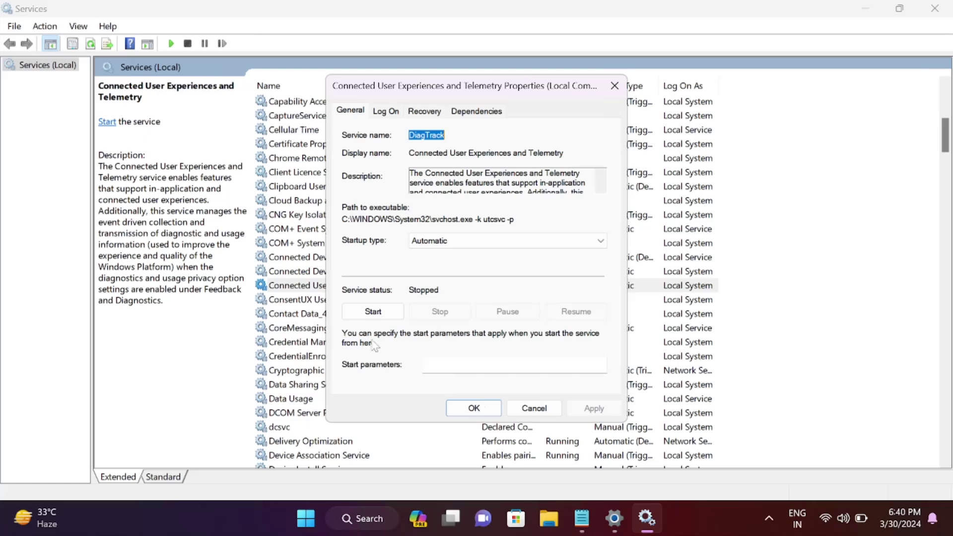
left_click(373, 312)
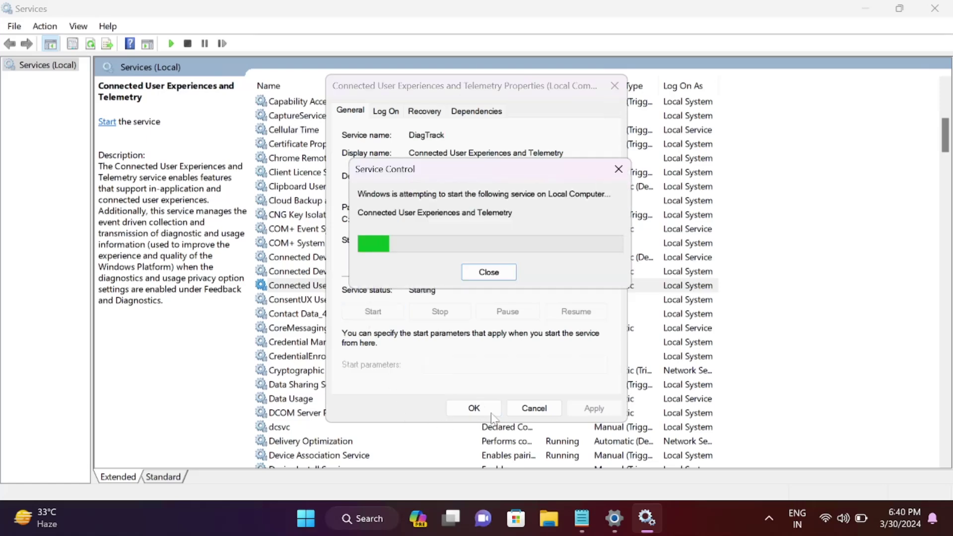
left_click(489, 408)
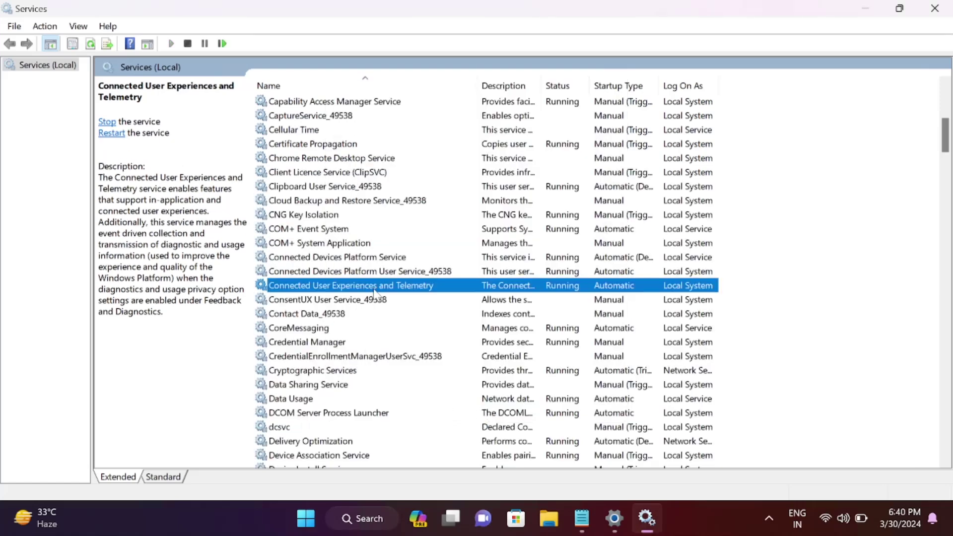
left_click(357, 305)
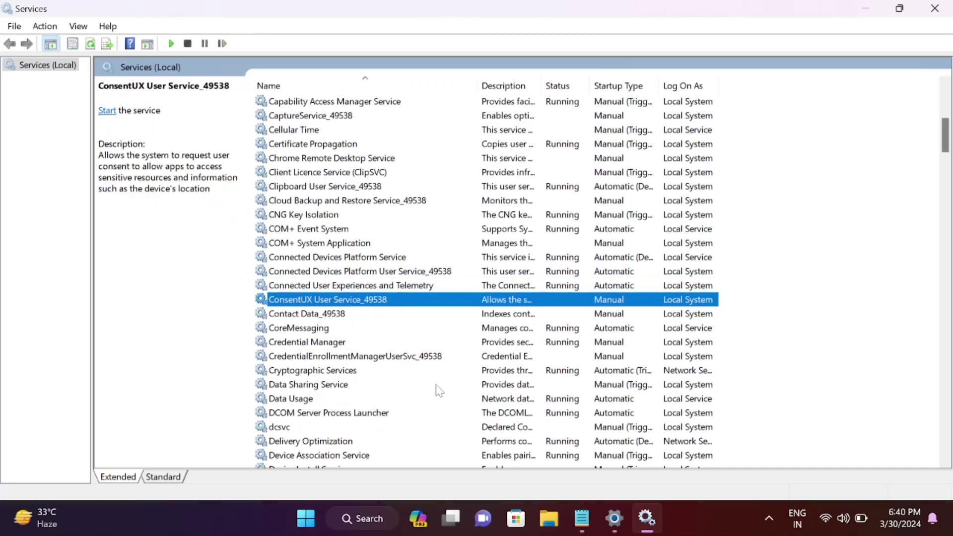
Step: Close the Services window to reveal the desktop
left_click(934, 9)
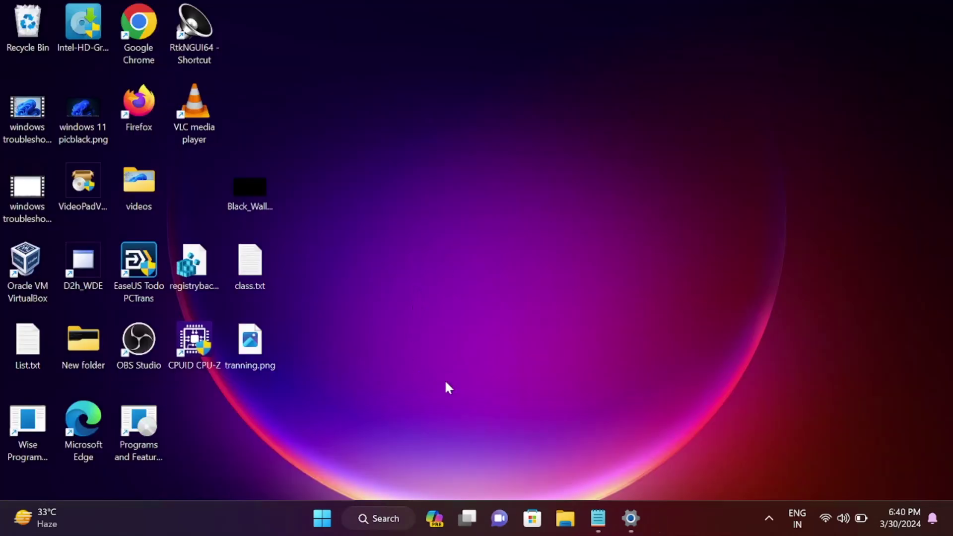